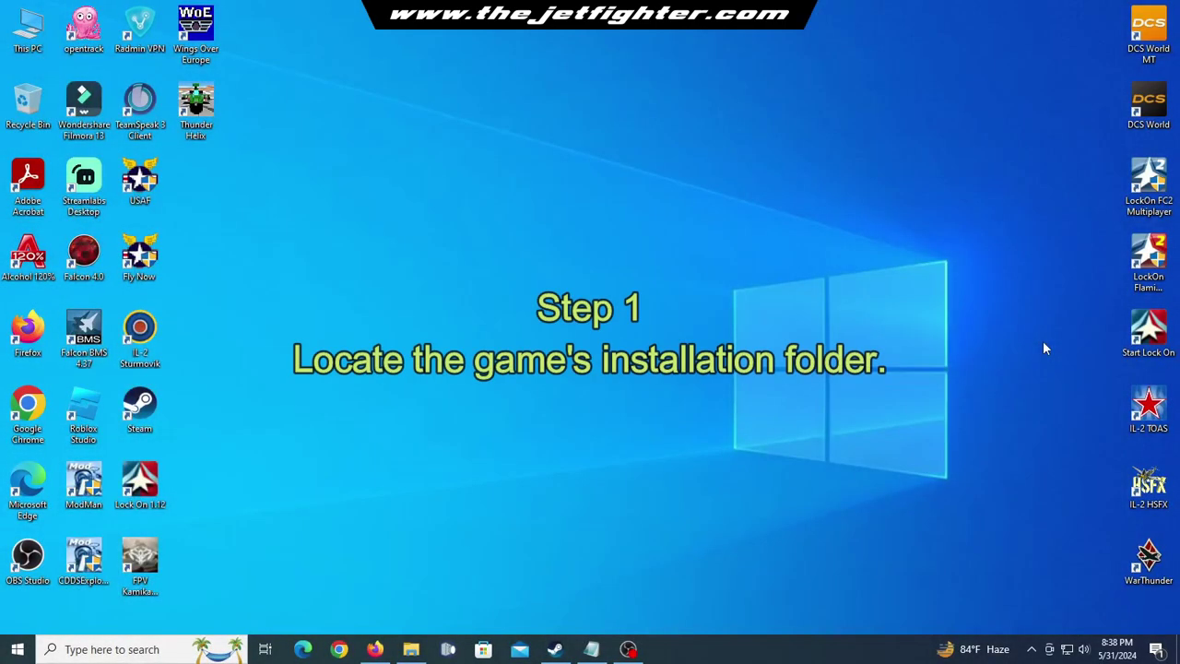
Step: Switch to Steam and open the local files folder of Wings Over Europe from the game library
left_click(558, 650)
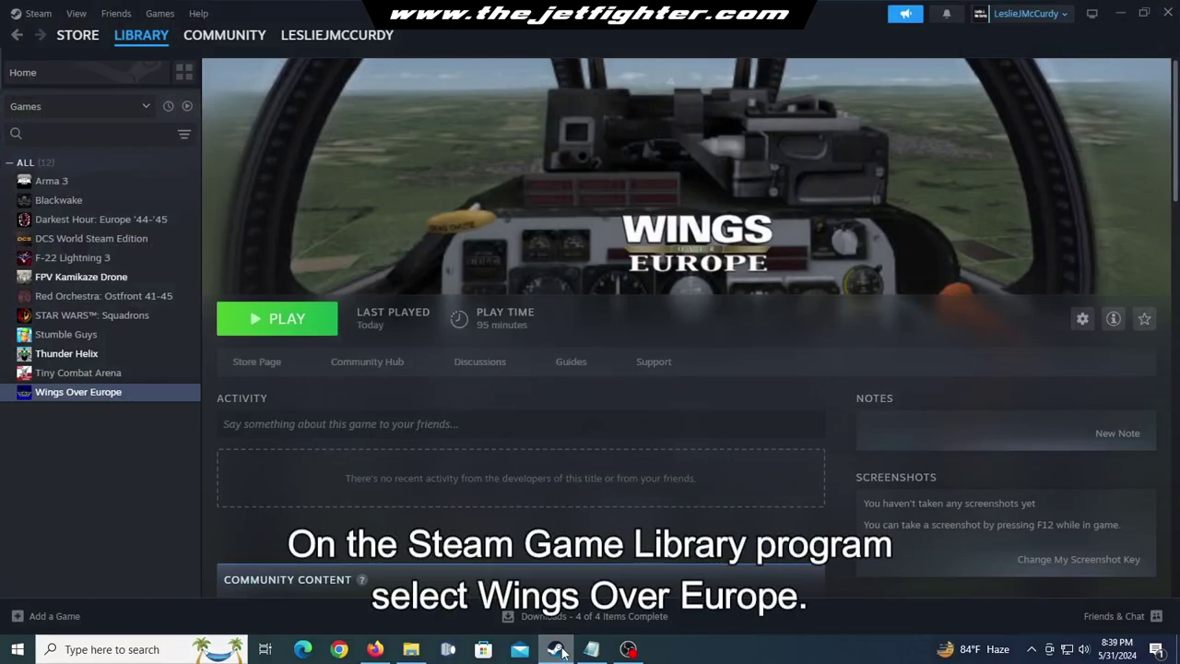
left_click(136, 399)
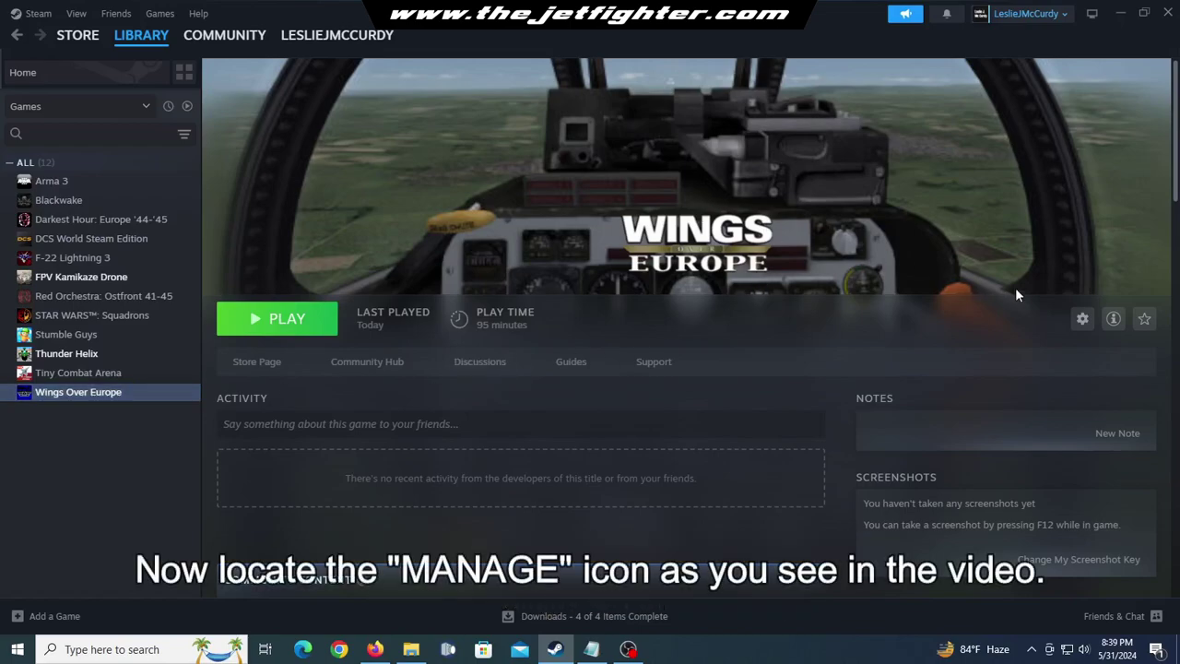
left_click(1082, 319)
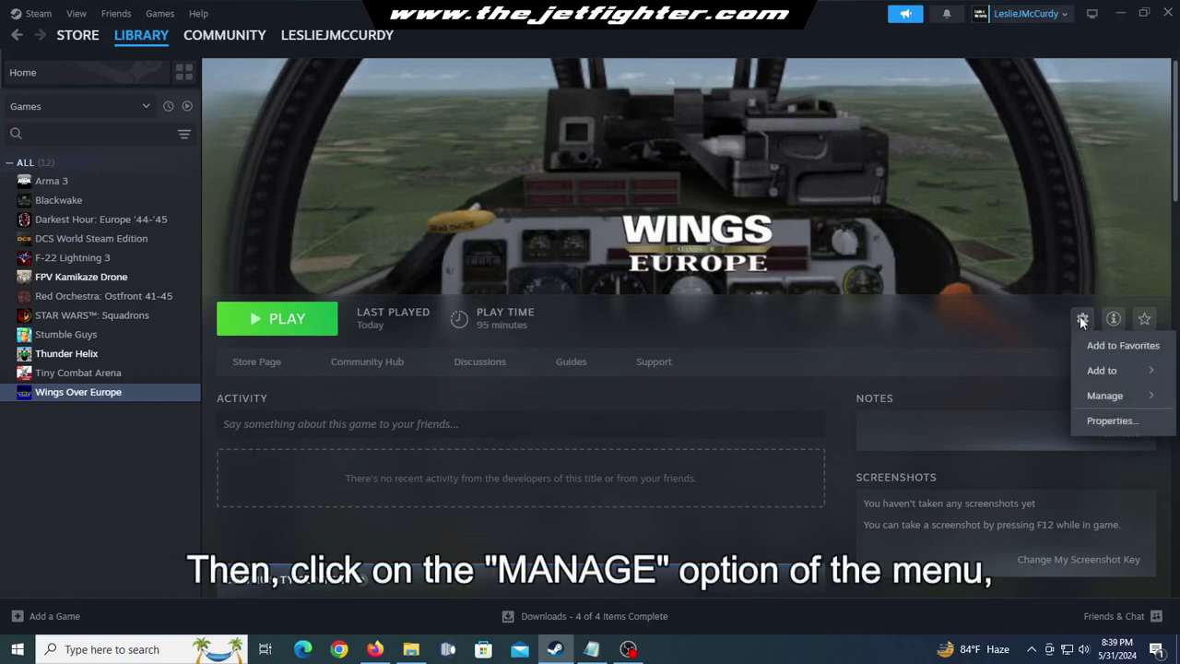
left_click(1107, 398)
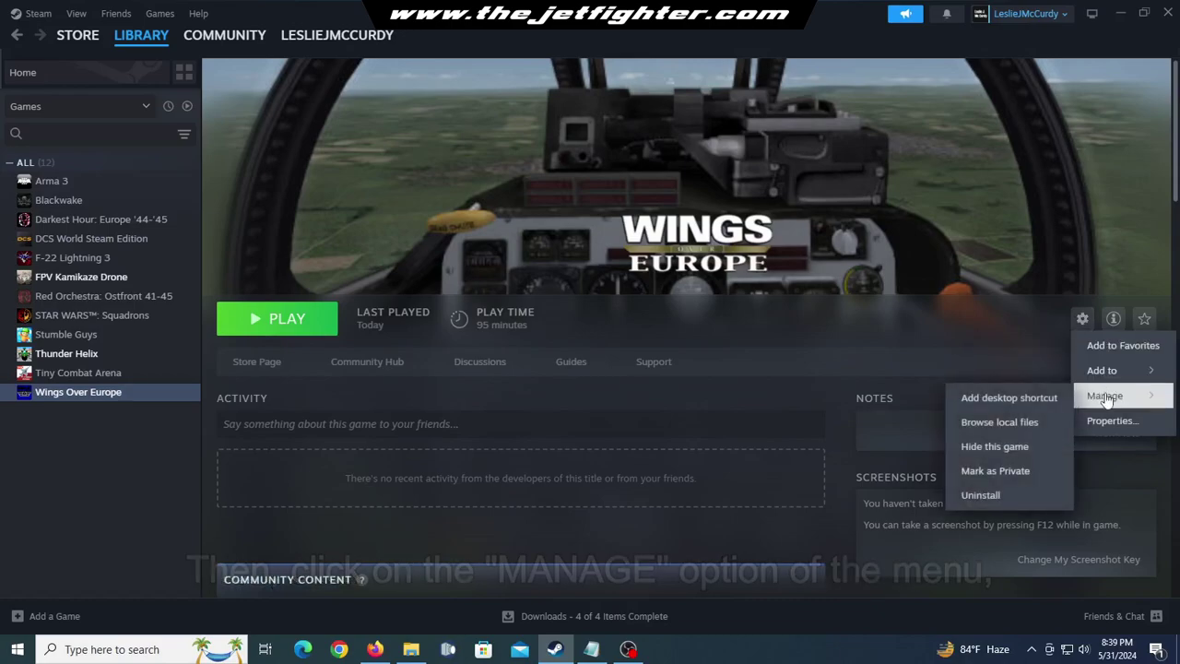
left_click(1000, 423)
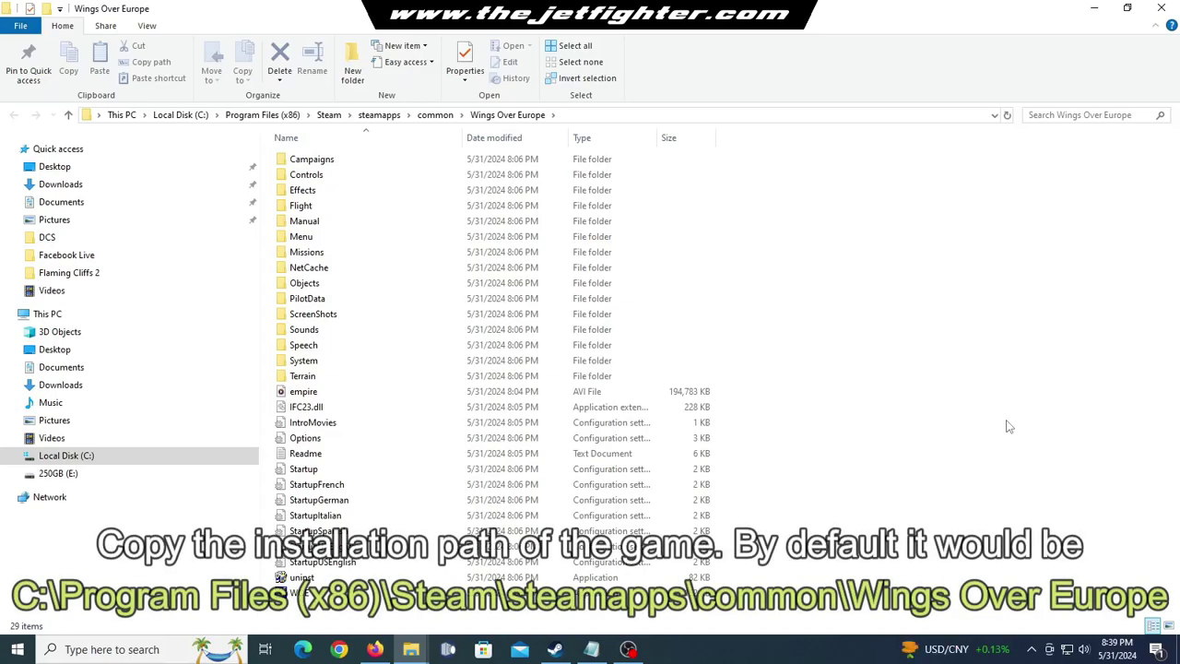
Step: Copy the Wings Over Europe folder path into the open Notepad note, then minimize both windows
left_click(619, 117)
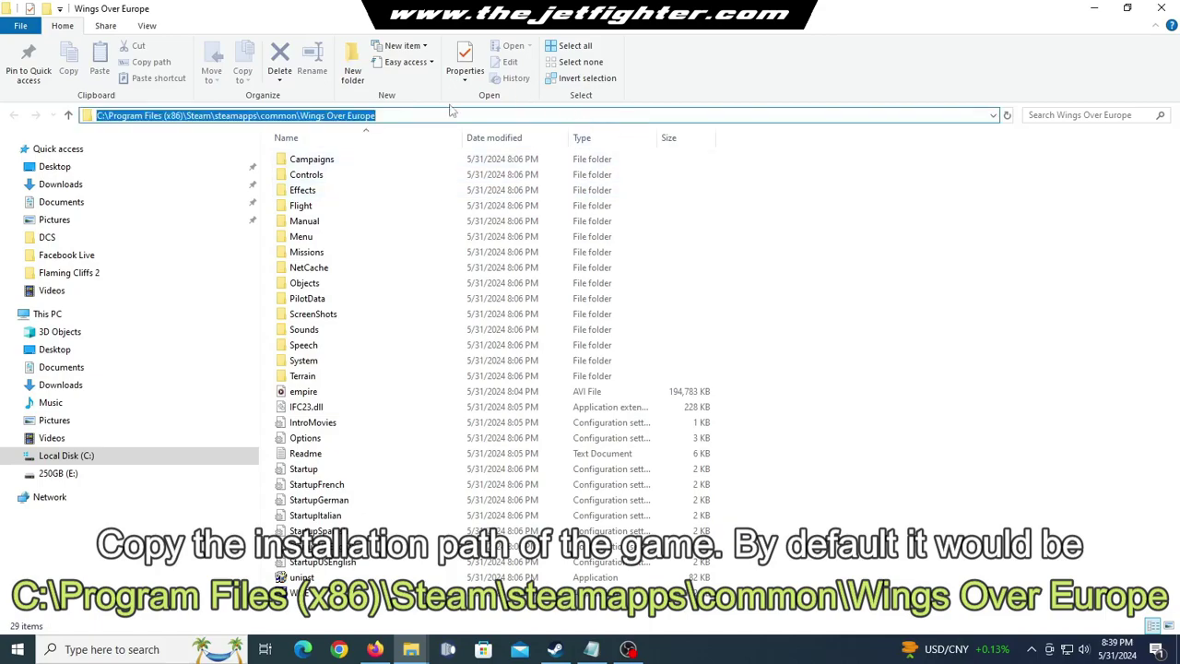
right_click(358, 118)
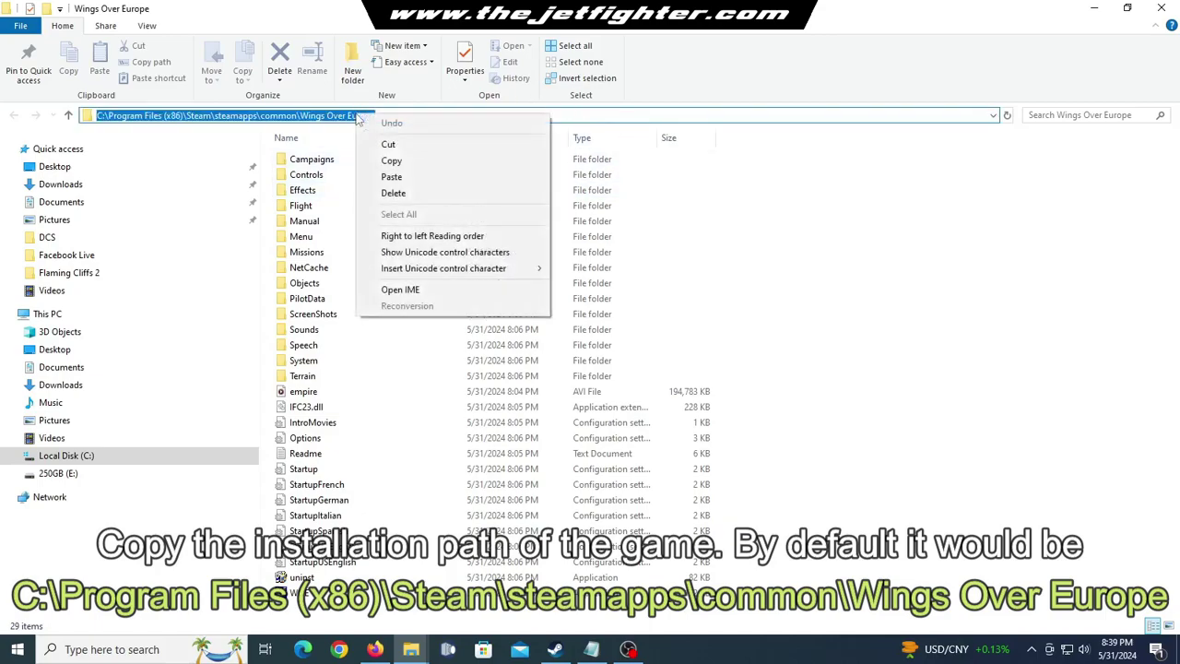
left_click(402, 163)
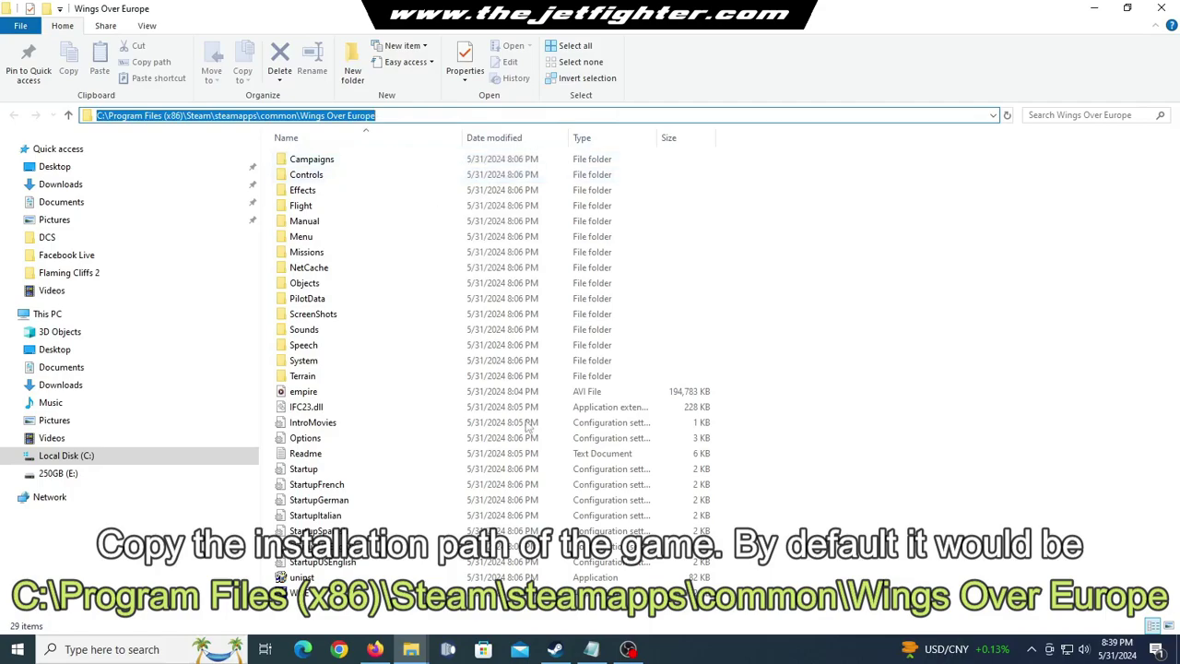
left_click(591, 649)
left_click_drag(540, 163, 134, 164)
right_click(273, 162)
left_click(311, 227)
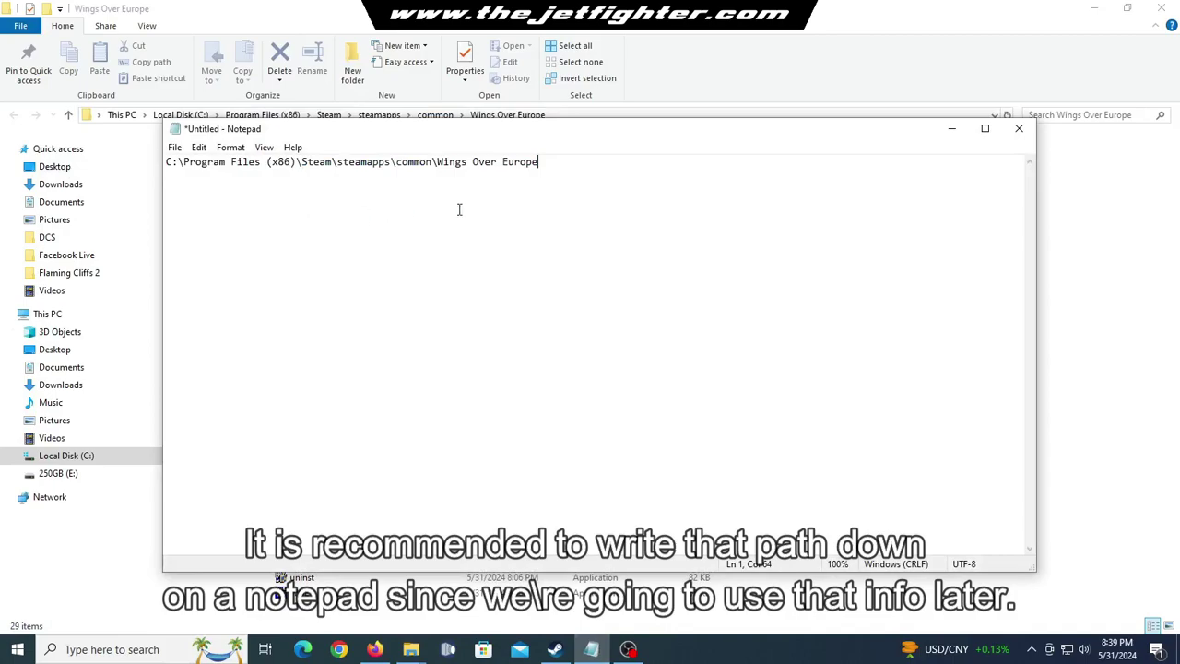
left_click(952, 131)
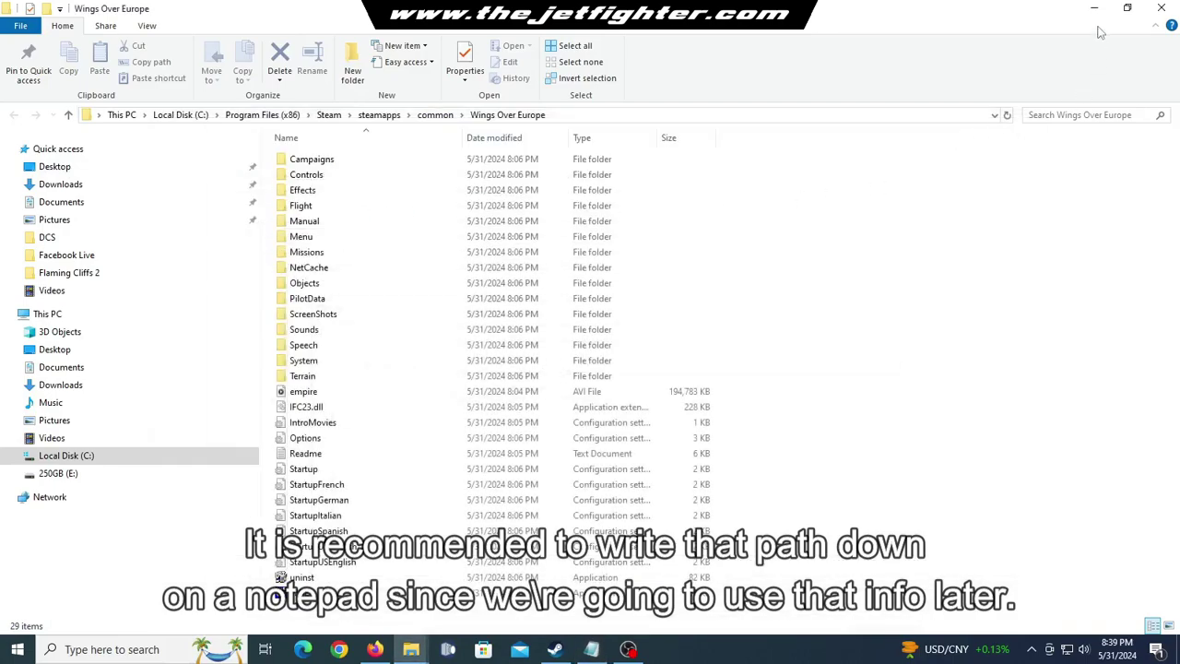
left_click(1094, 8)
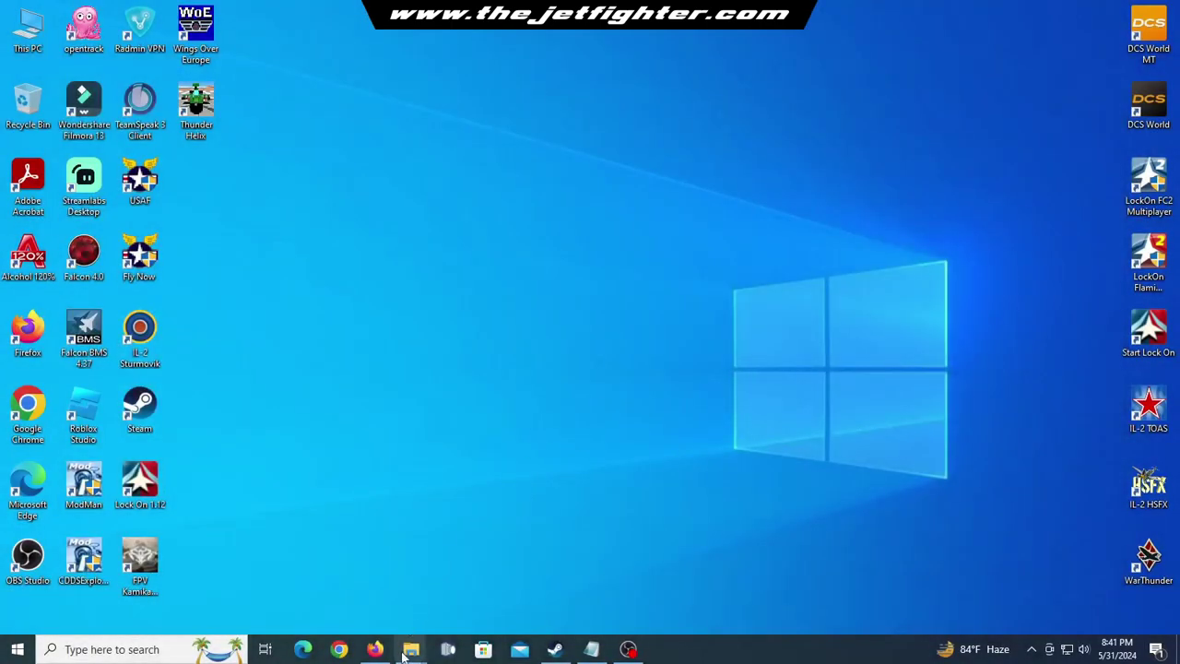
Step: Launch the WOE_Update_Sep2008 installer from the WOE downloads folder and advance to its install location page
mouse_move(403, 651)
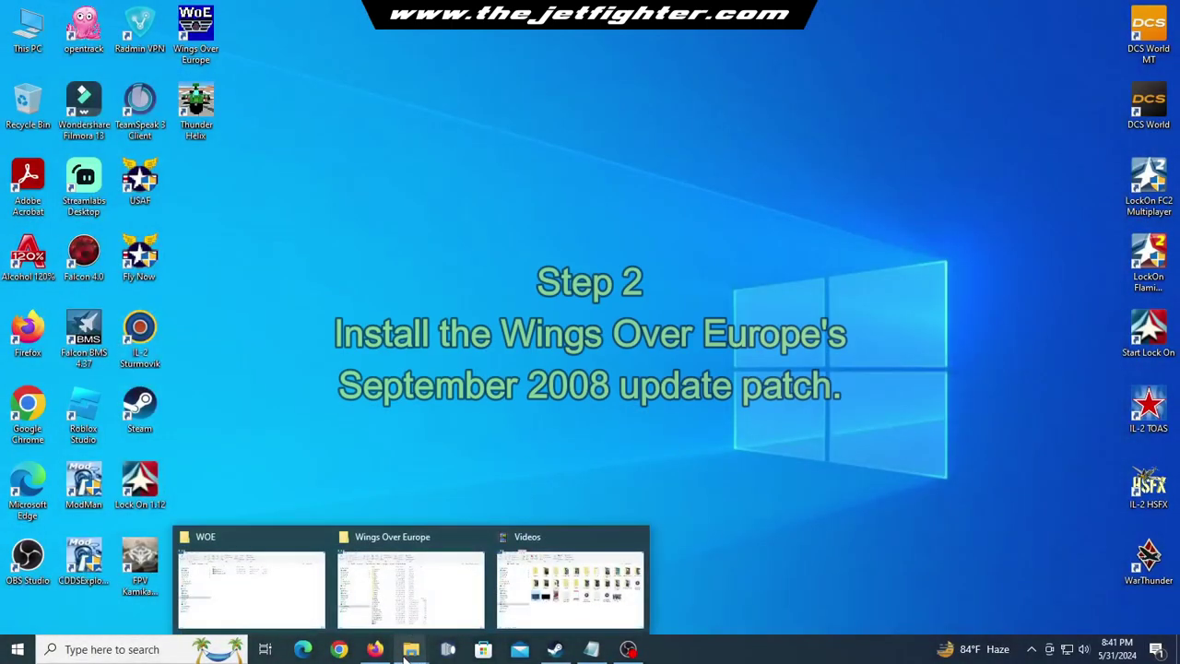
left_click(230, 596)
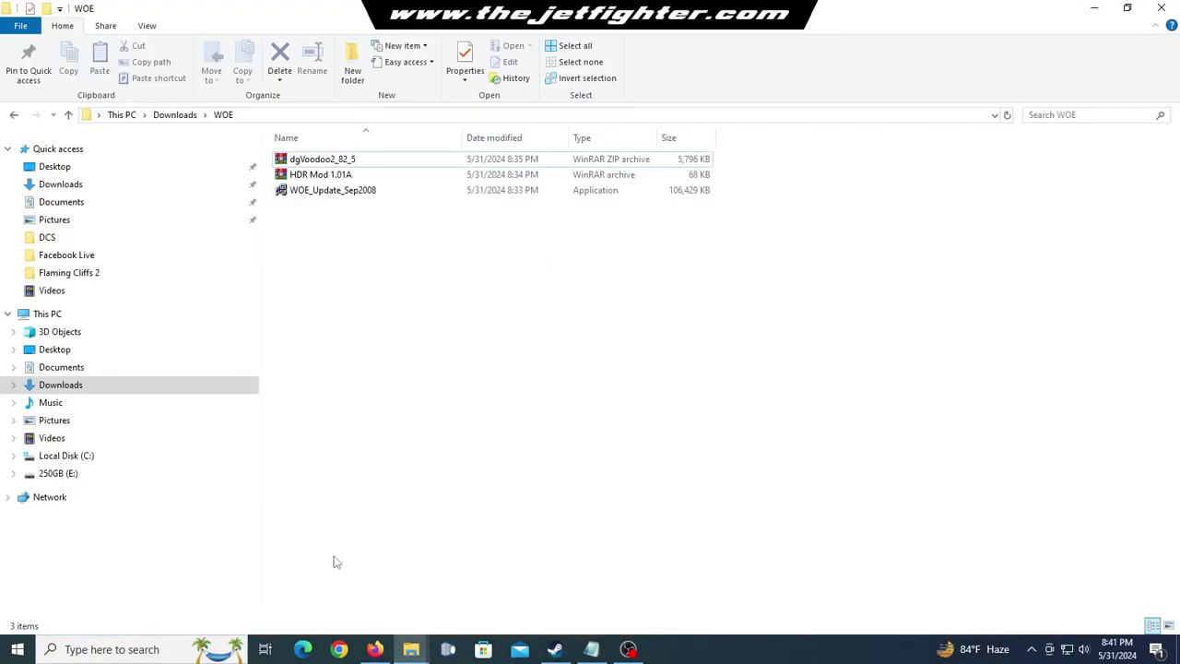
double_click(367, 195)
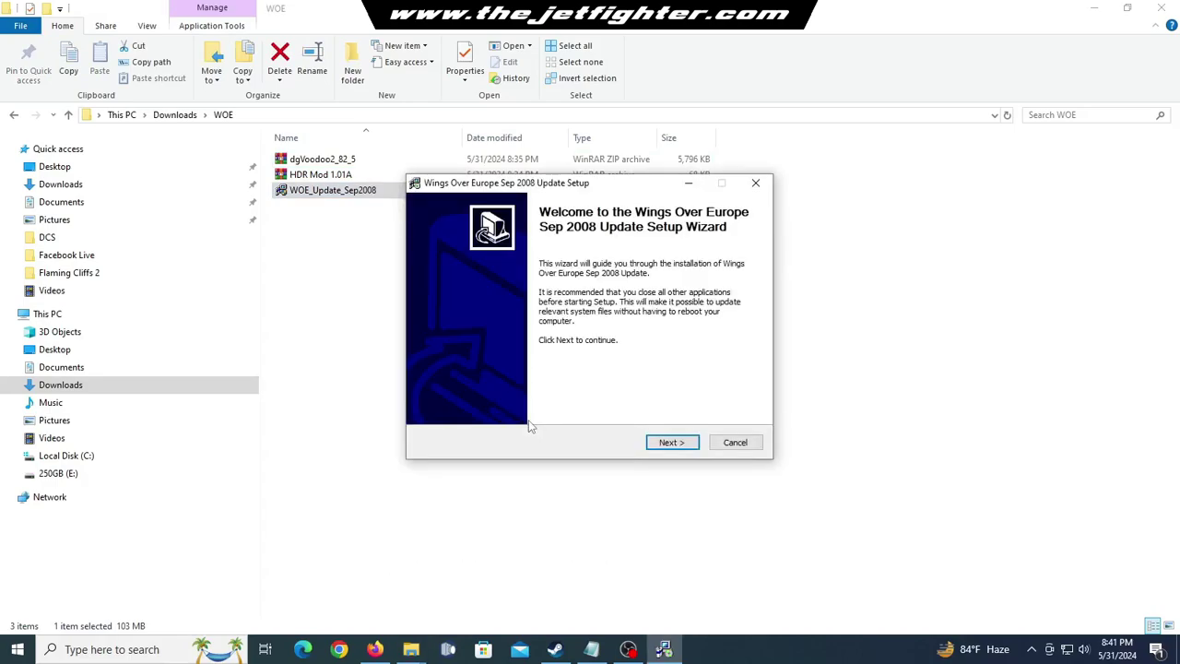
left_click(661, 445)
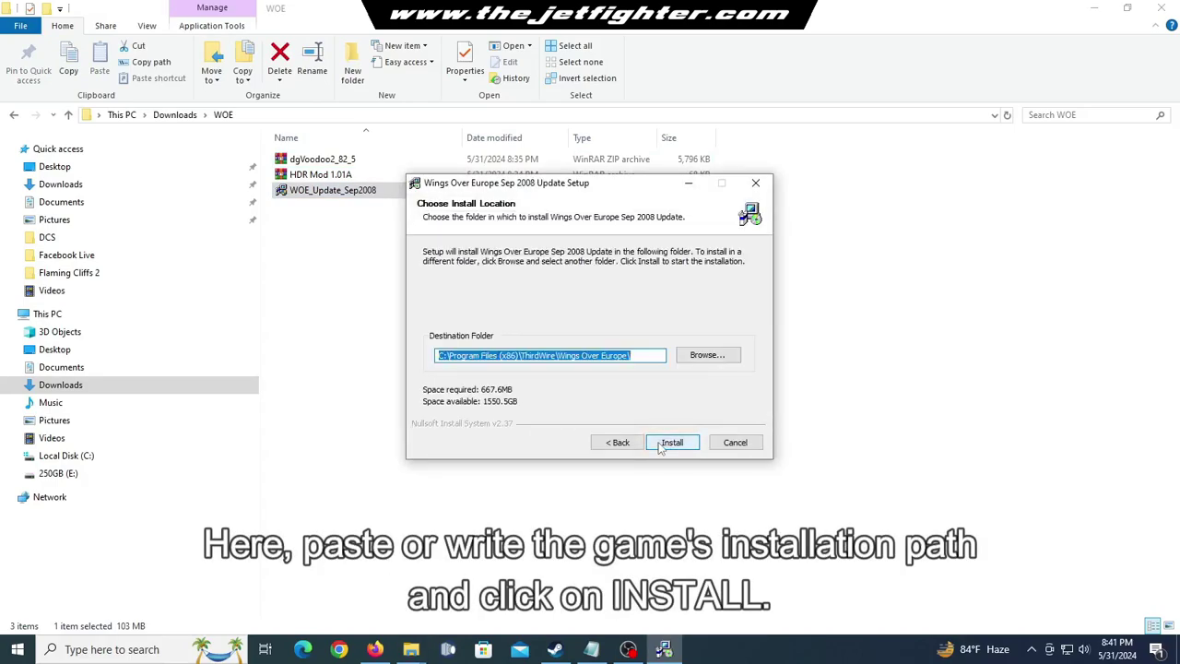
Step: Set the update's destination folder to the path stored in Notepad, C:\Program Files (x86)\Steam\steamapps\common\Wings Over Europe
left_click(591, 649)
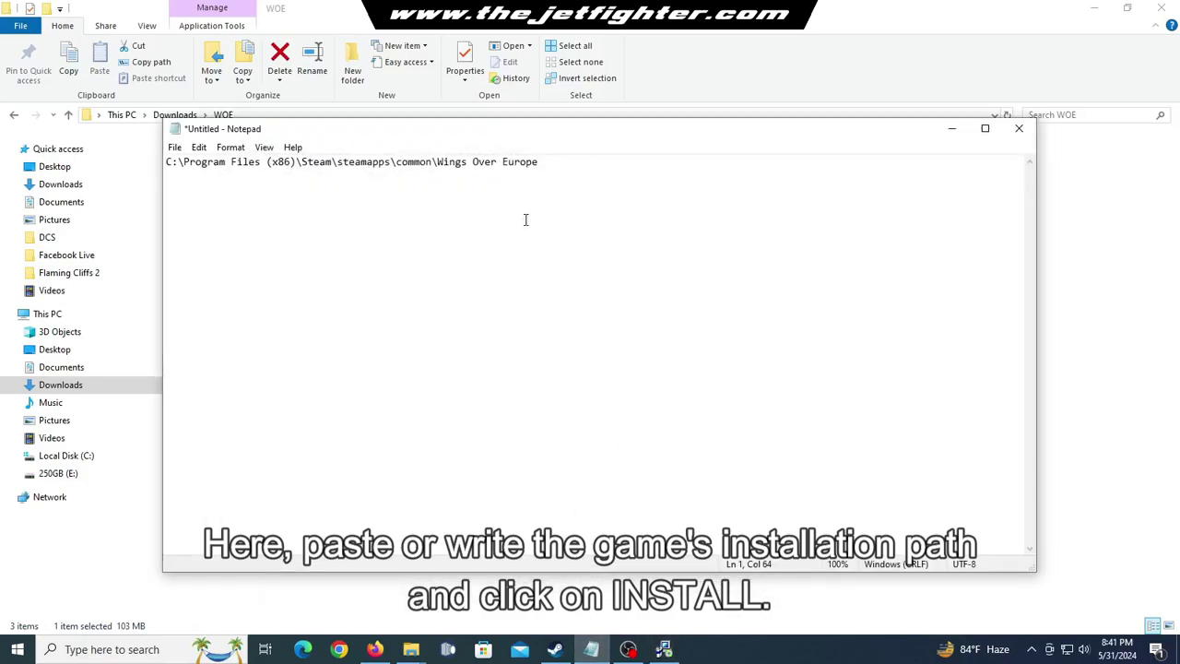
left_click_drag(546, 162, 145, 168)
right_click(315, 166)
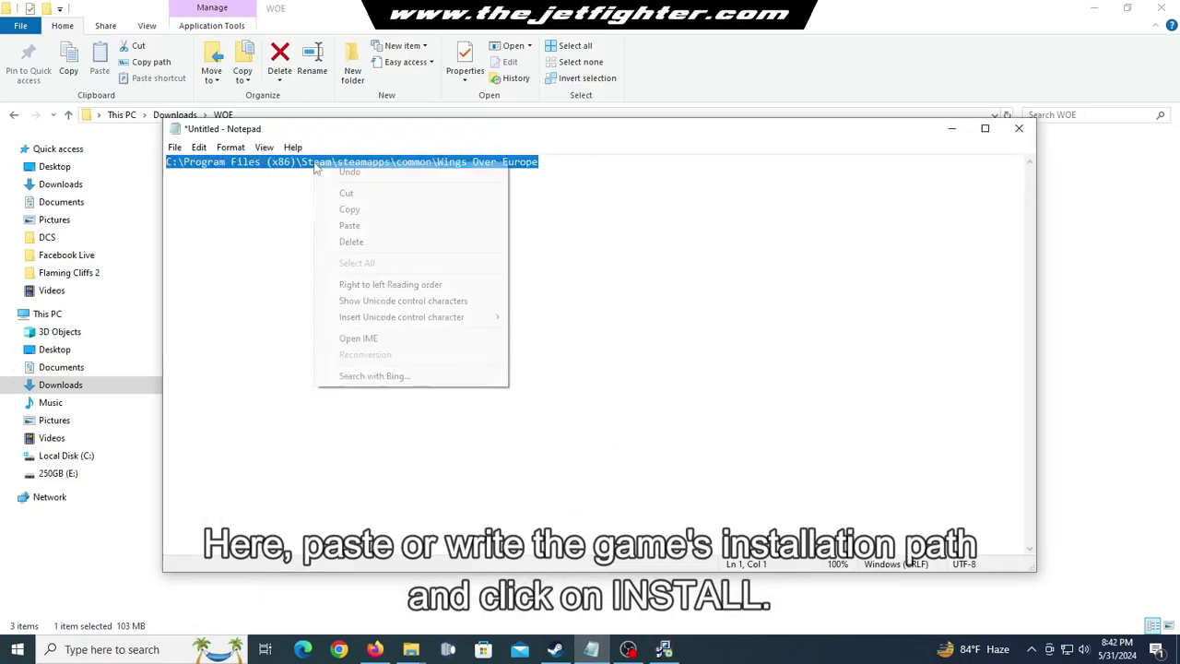
left_click(349, 209)
left_click(951, 129)
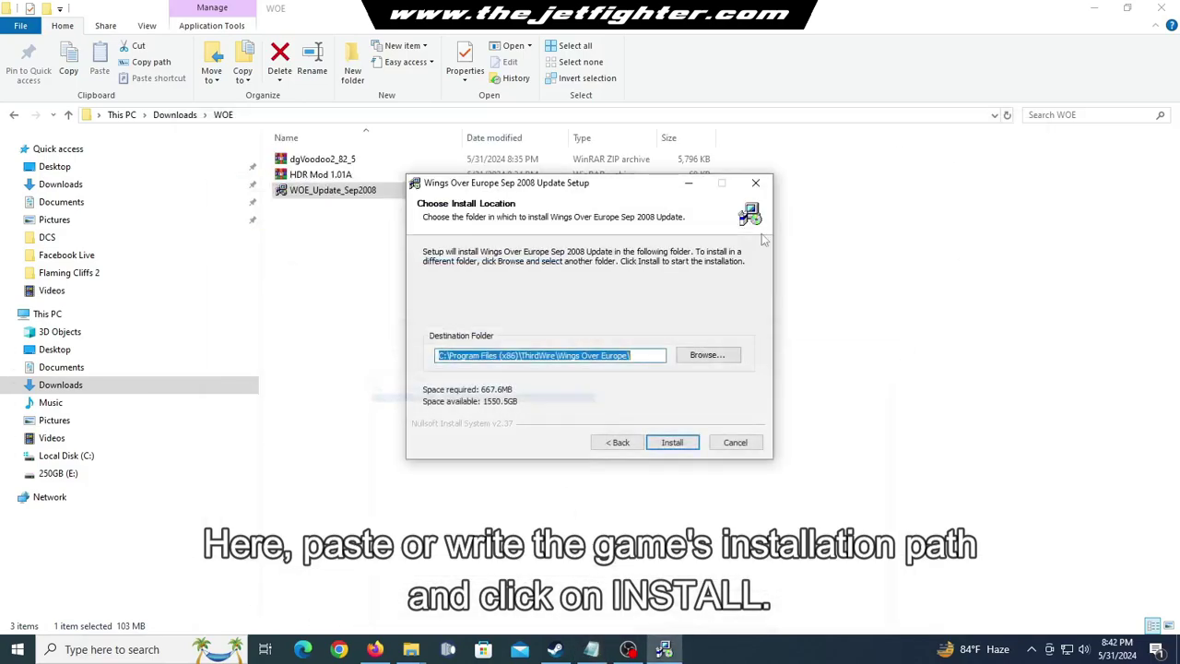
left_click(653, 355)
left_click_drag(653, 355, 411, 348)
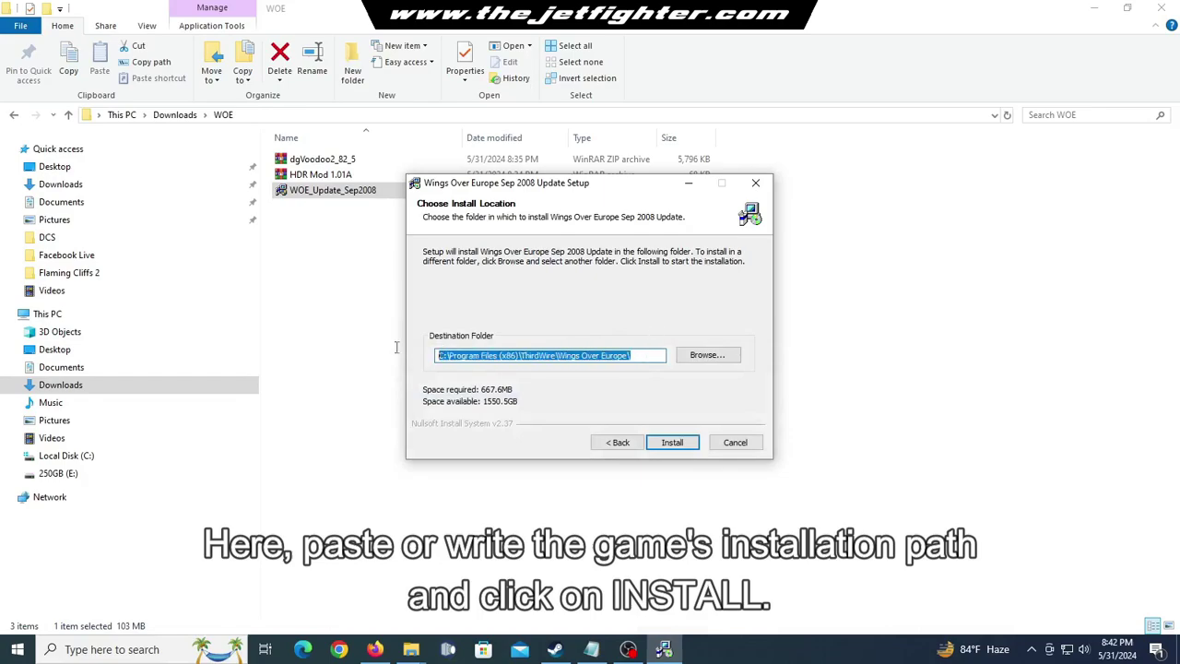
key("ctrl+v")
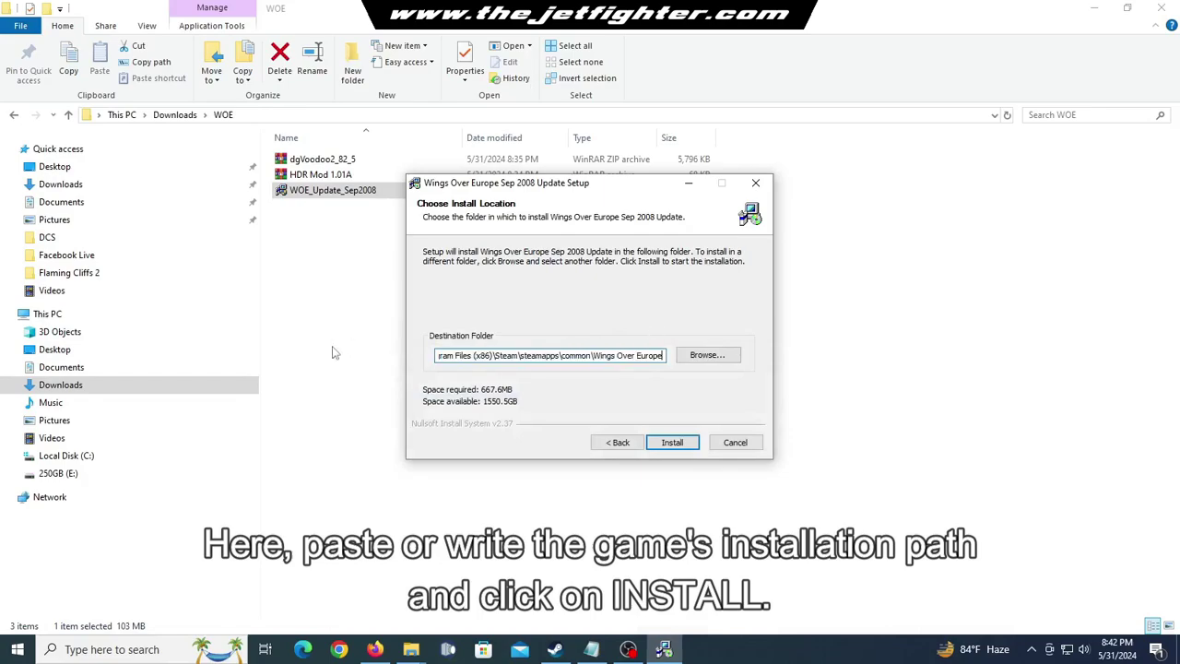
Step: Install the Wings Over Europe Sep 2008 update and close the finished setup wizard
left_click(667, 445)
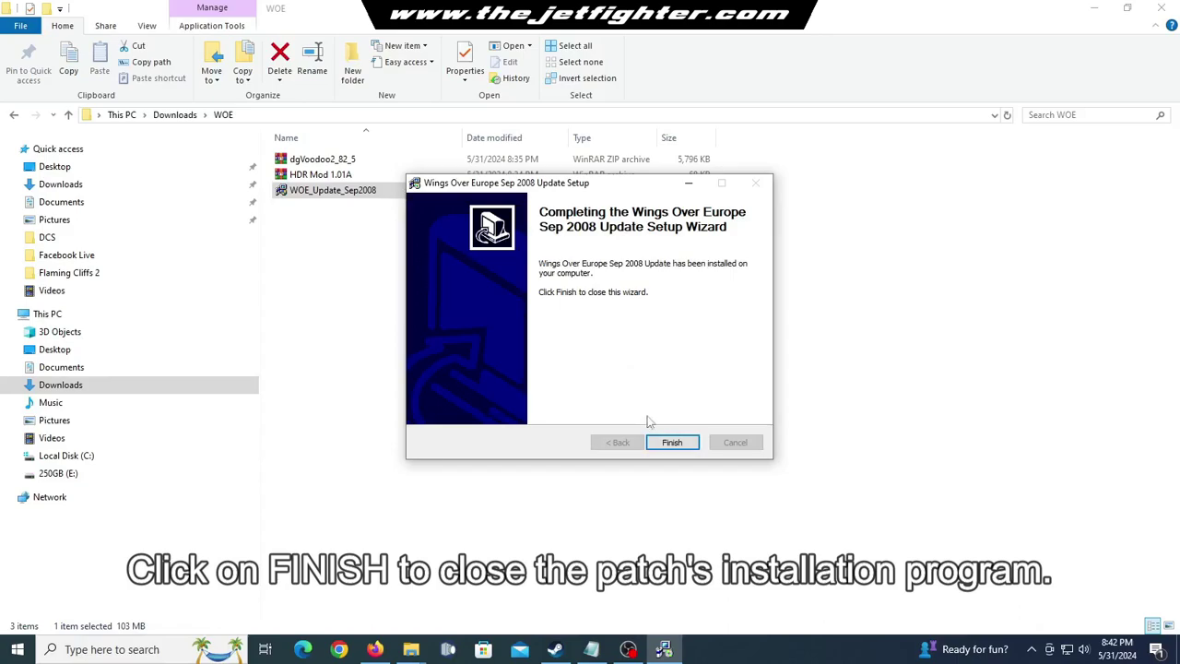
left_click(665, 444)
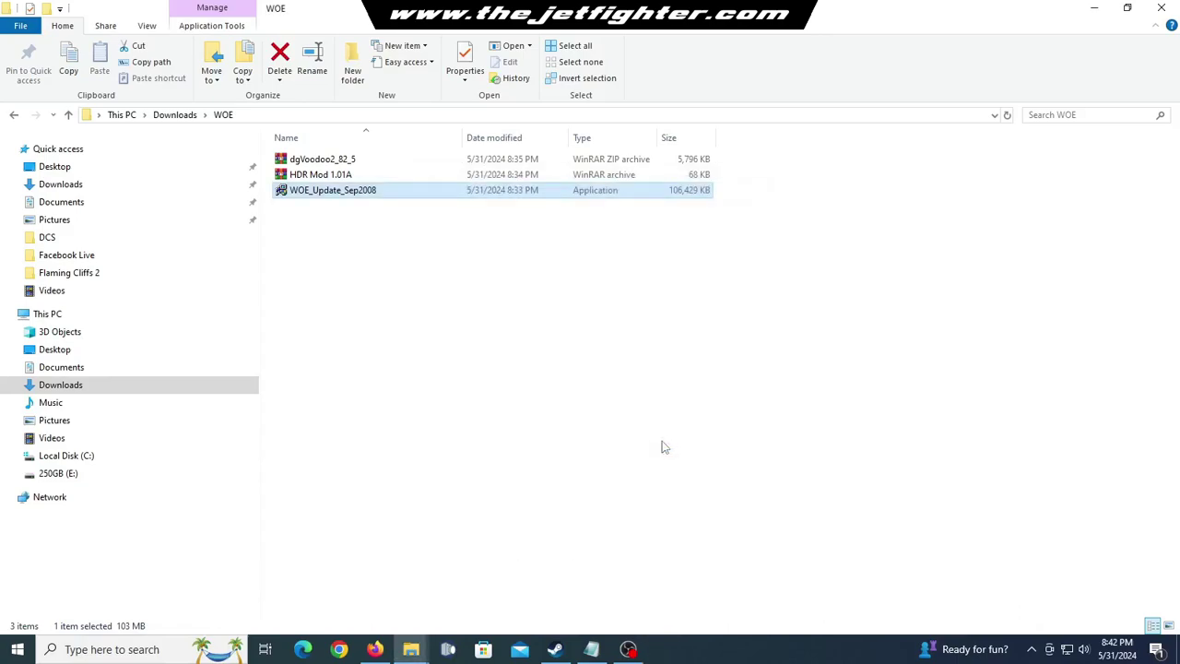
left_click(1095, 8)
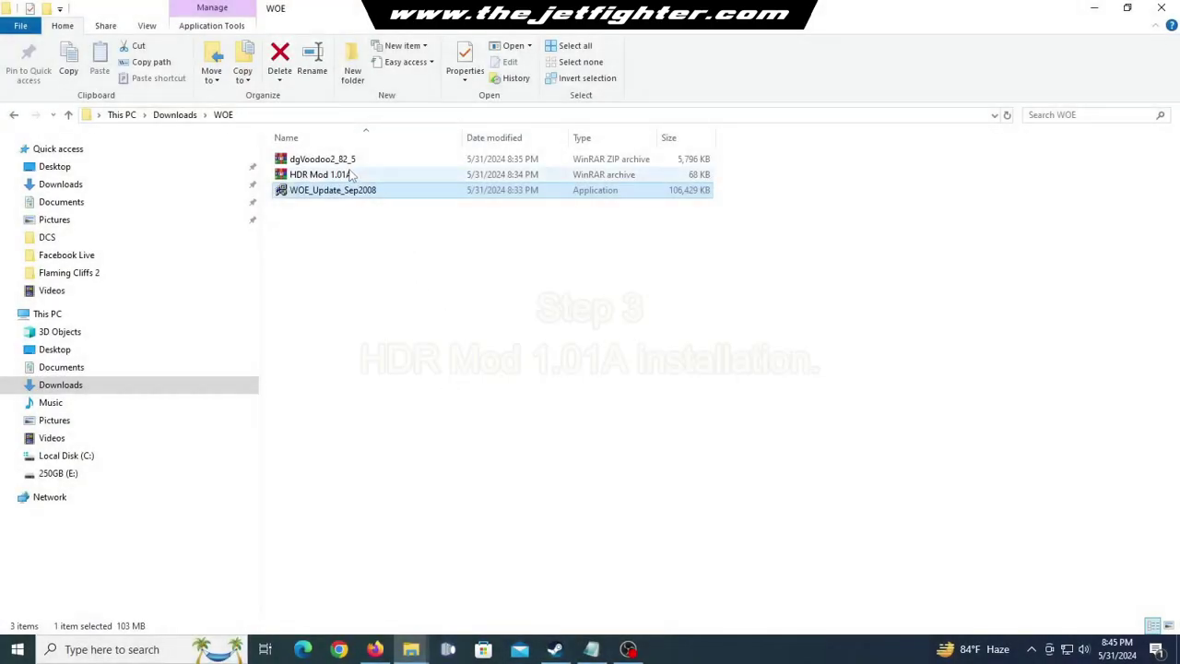
Step: Extract the HDR Mod 1.01A archive into its own folder and open the inner HDR Mod 1.01A folder
left_click(352, 175)
right_click(361, 176)
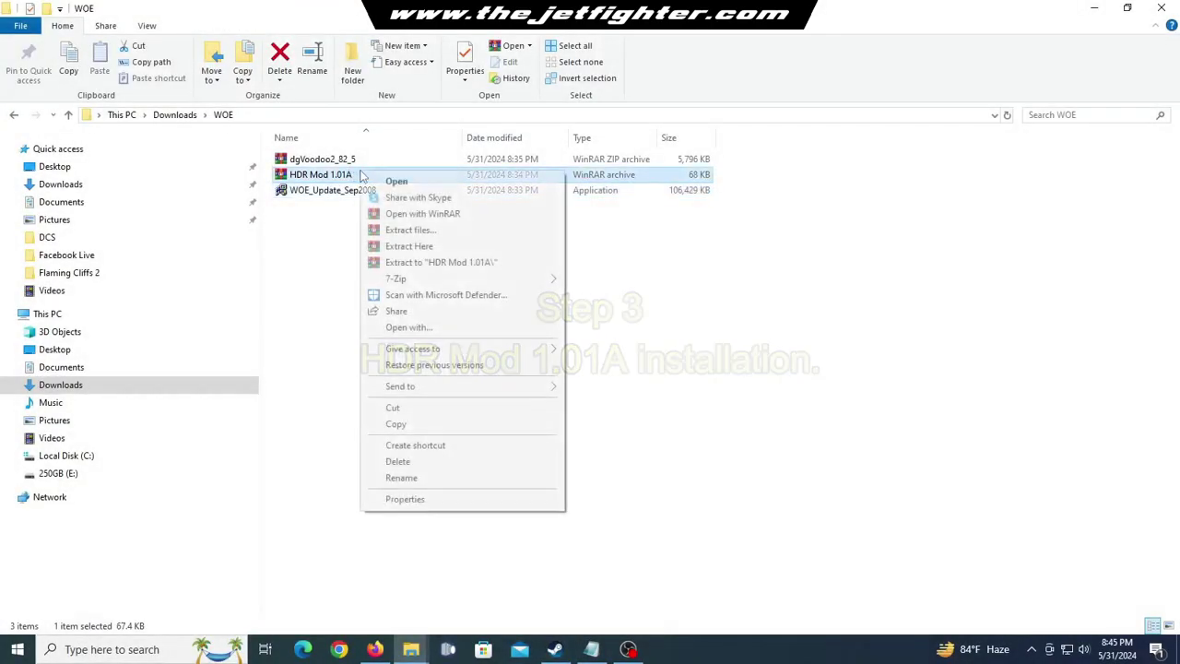
left_click(475, 263)
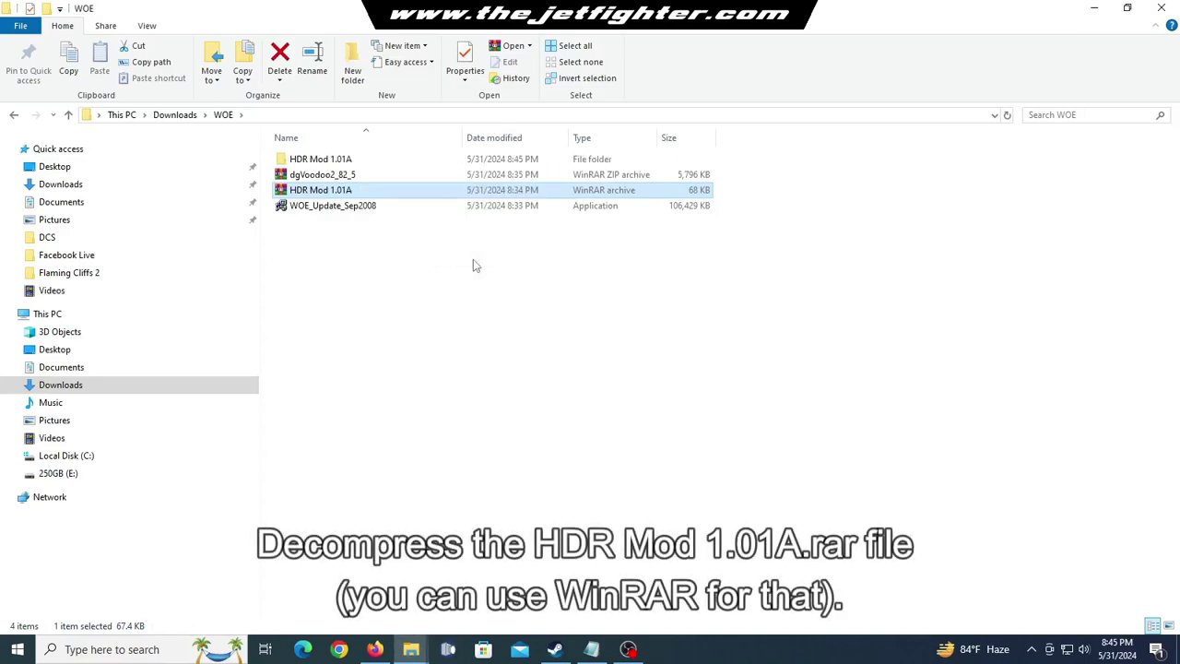
double_click(365, 160)
double_click(364, 160)
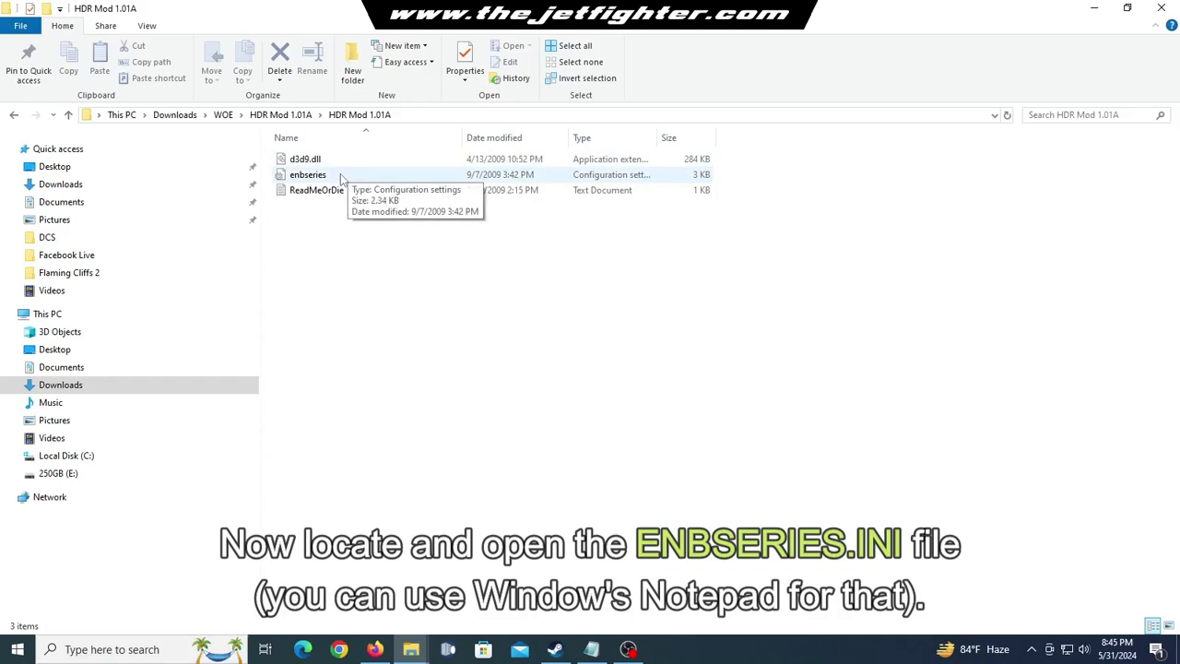
Step: Change UseEffect to 0 in the mod's enbseries configuration file, then save and close it
double_click(341, 175)
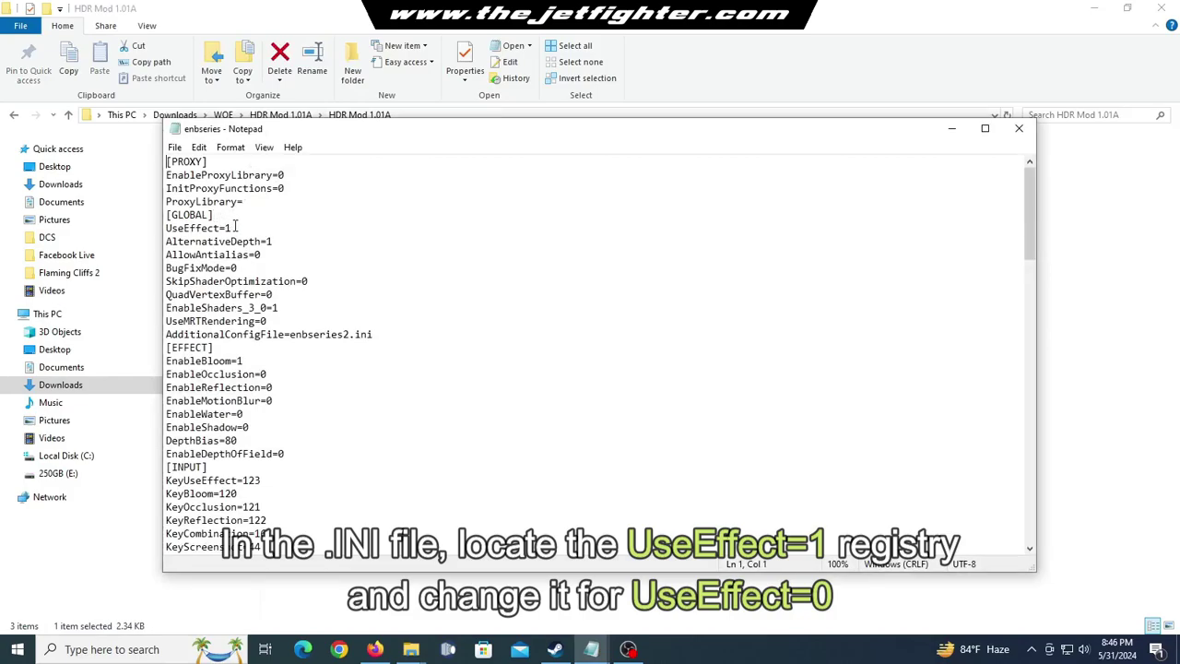
left_click_drag(235, 228, 224, 228)
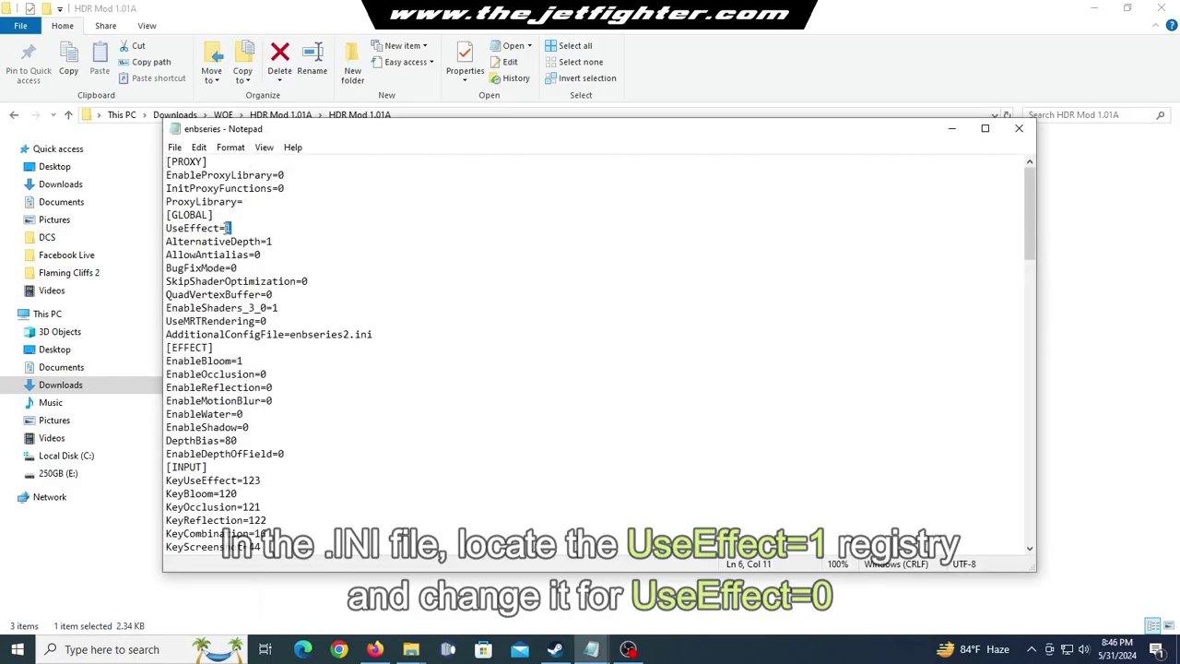
type("0")
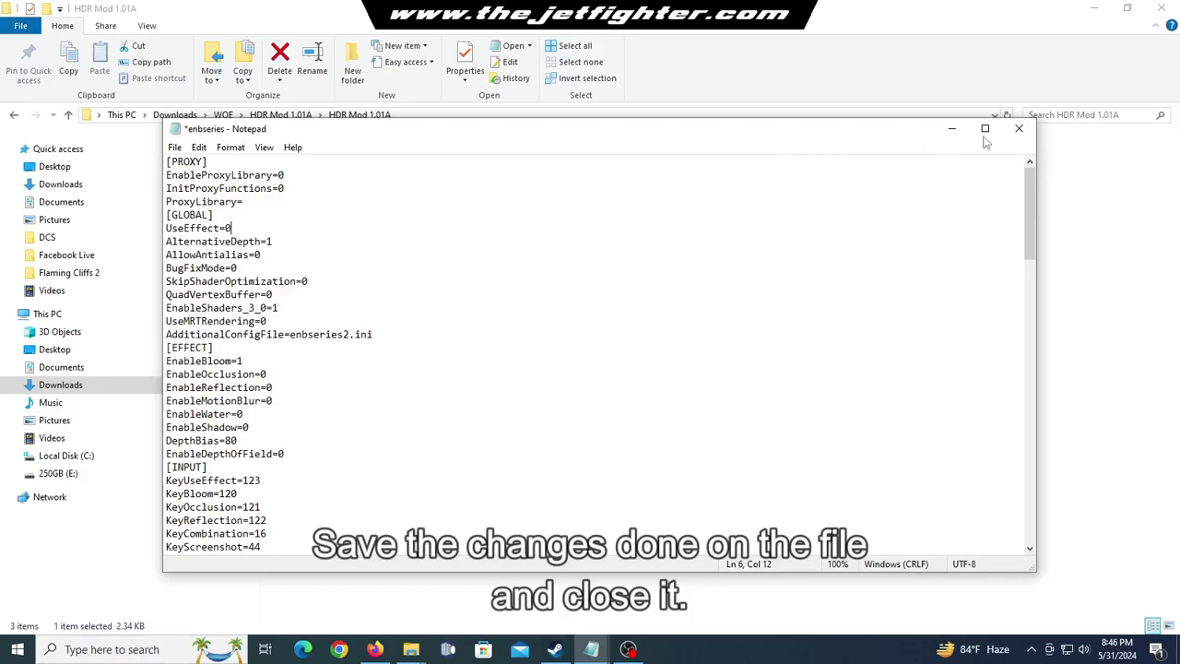
left_click(175, 147)
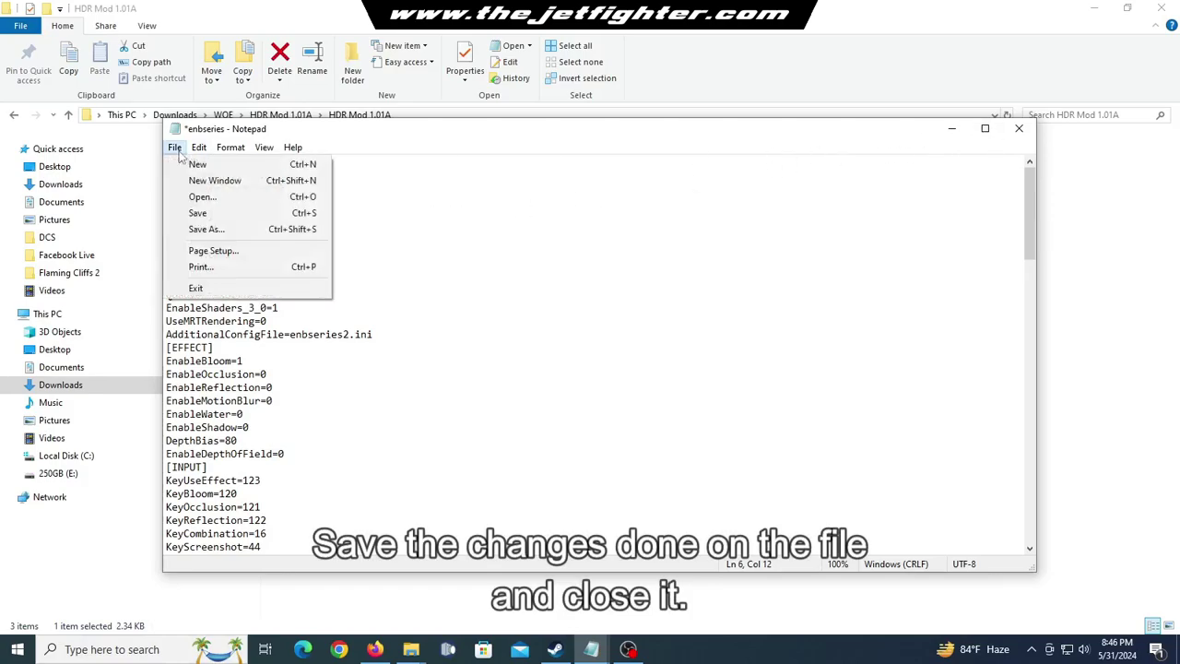
left_click(201, 213)
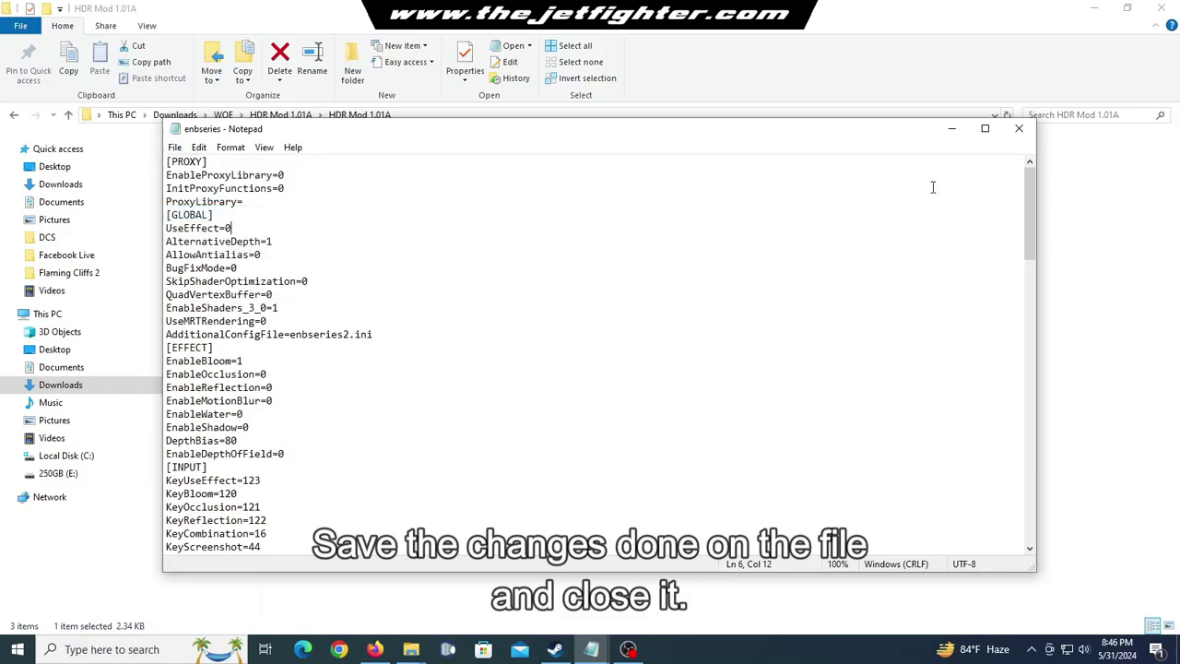
left_click(1019, 129)
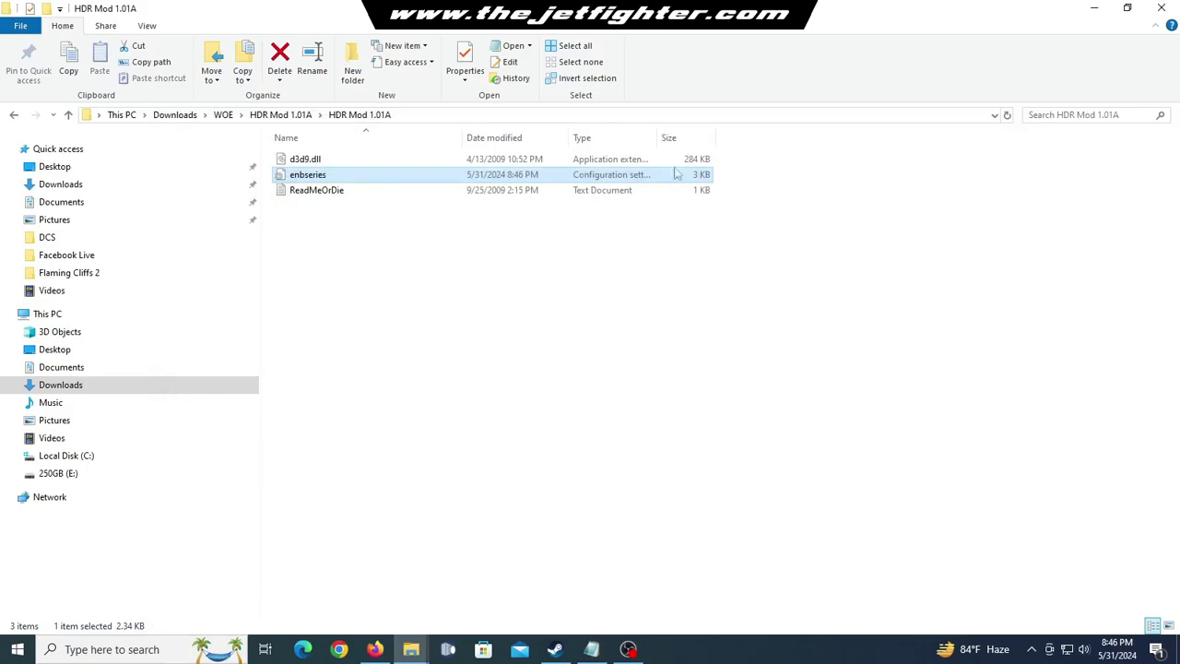
Step: Copy d3d9.dll and enbseries from the HDR Mod 1.01A folder into the Wings Over Europe installation's root folder
left_click(317, 161)
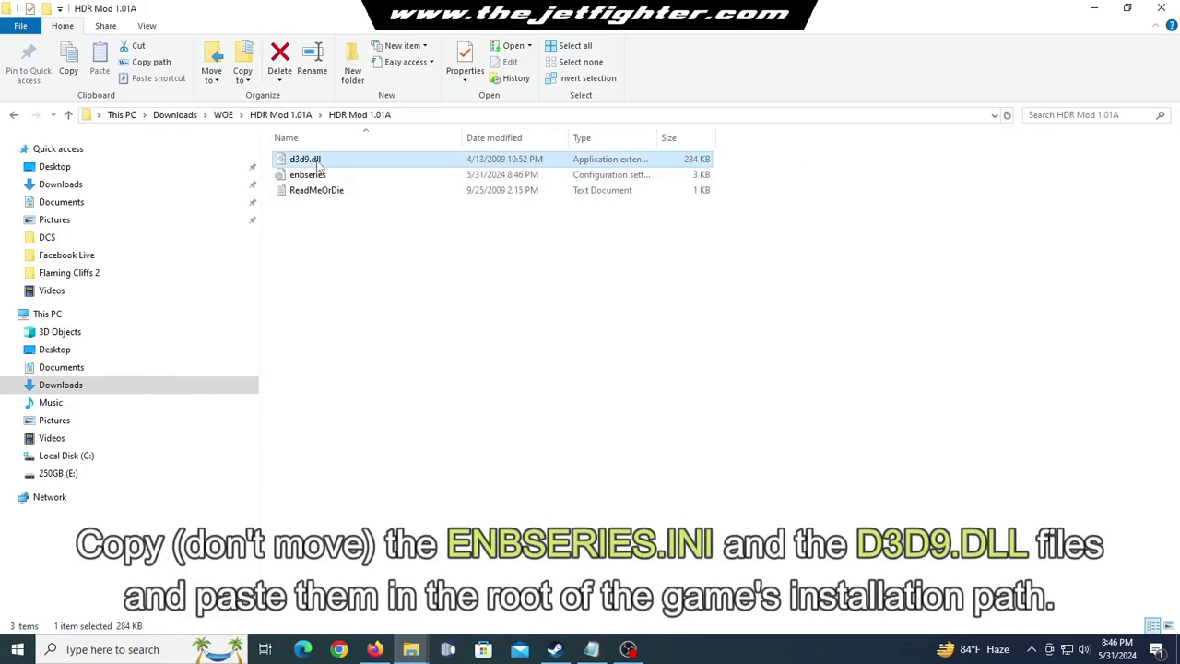
left_click(321, 177, "ctrl")
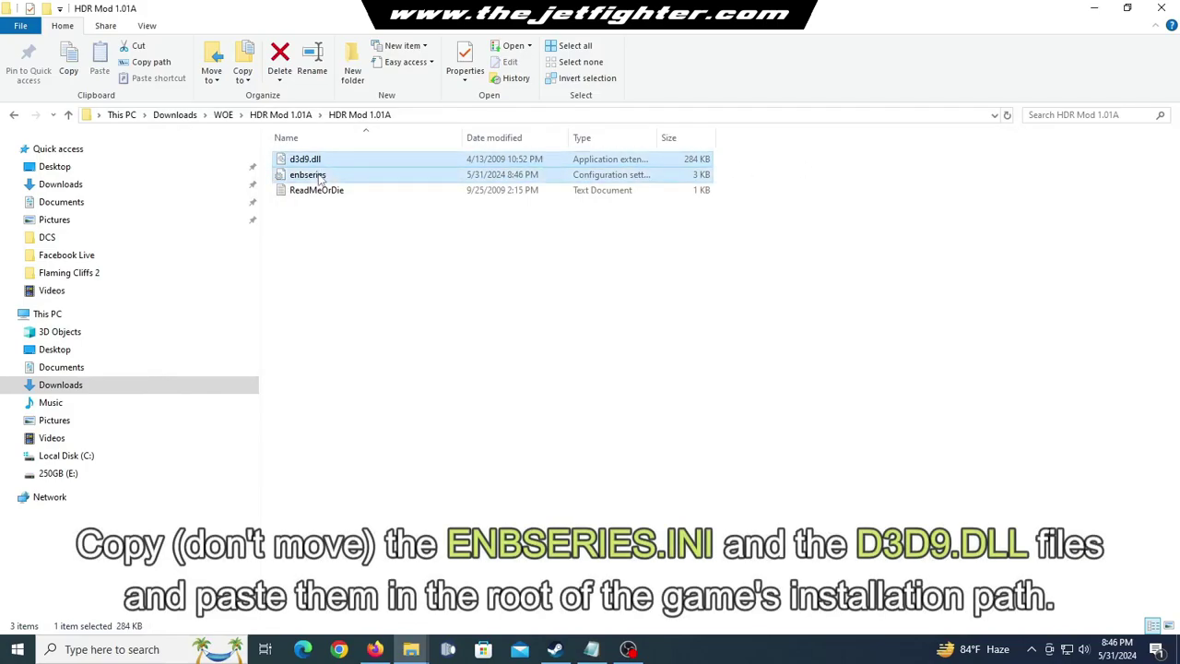
right_click(375, 178)
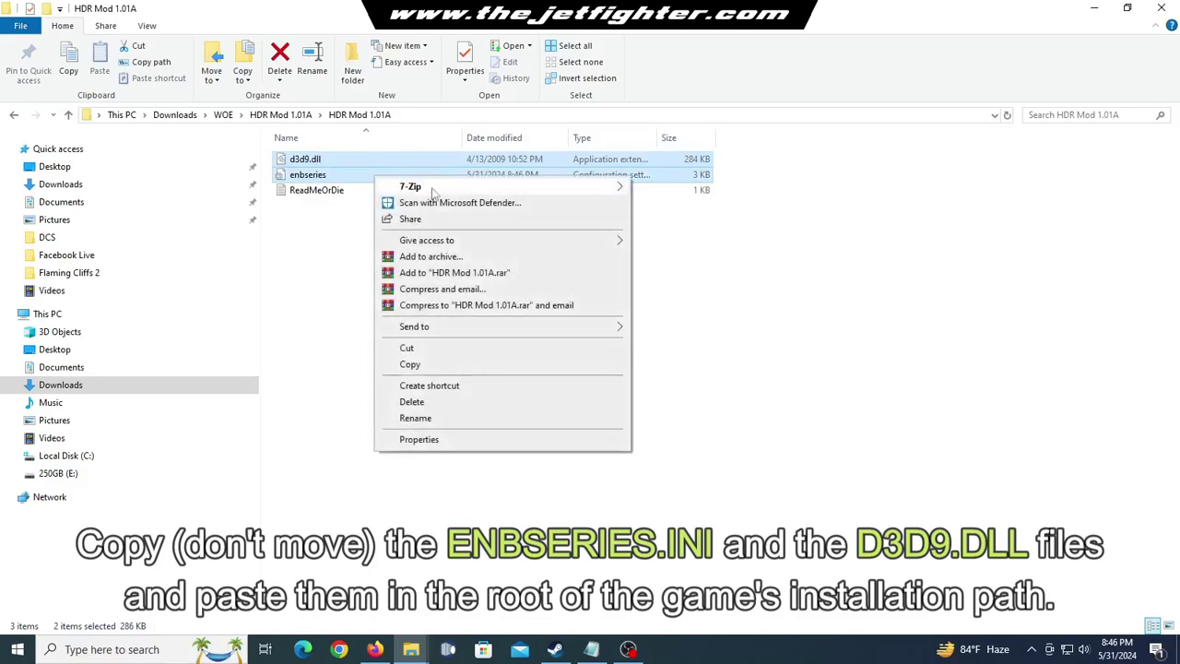
left_click(410, 365)
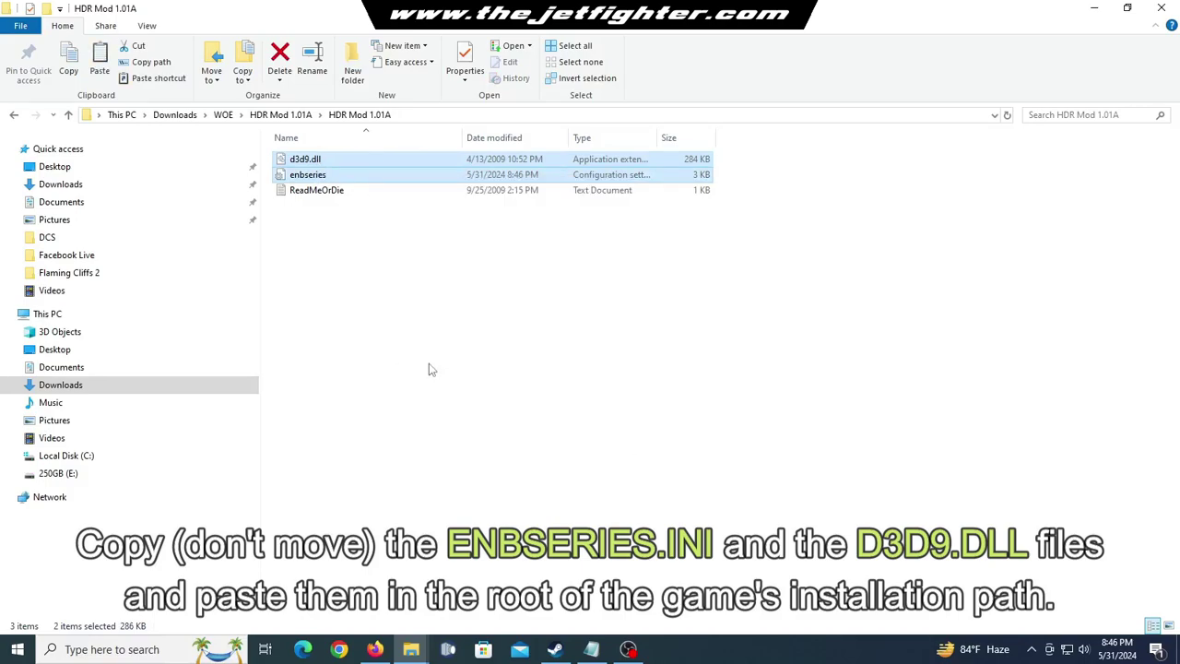
mouse_move(411, 649)
left_click(415, 611)
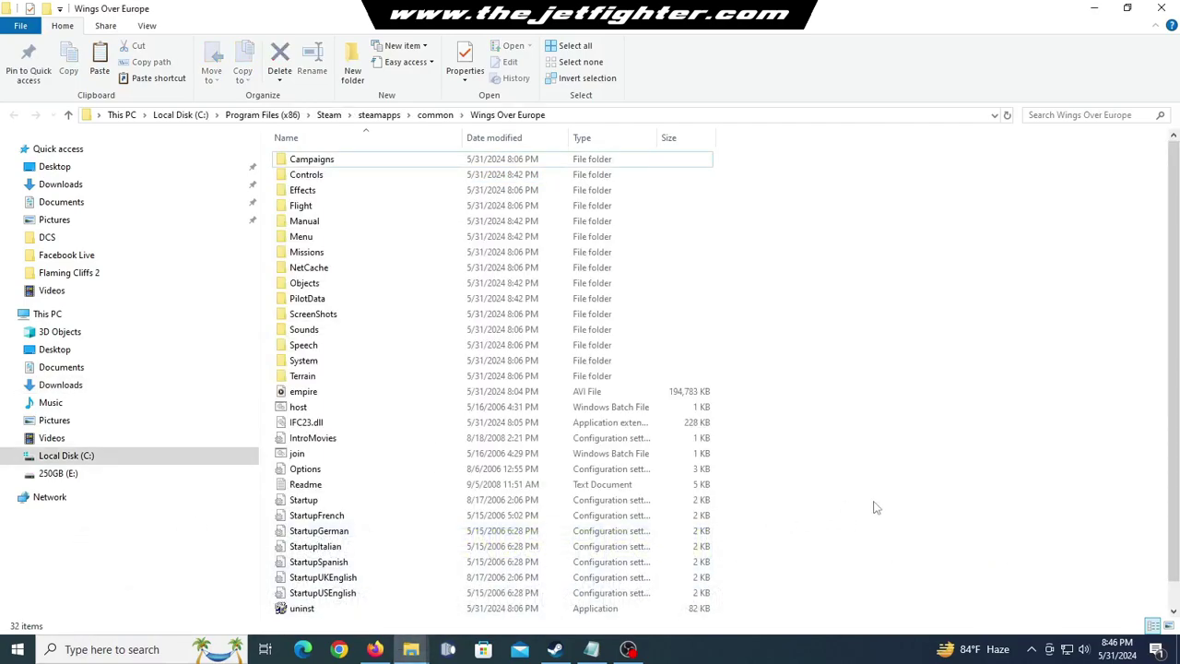
right_click(875, 505)
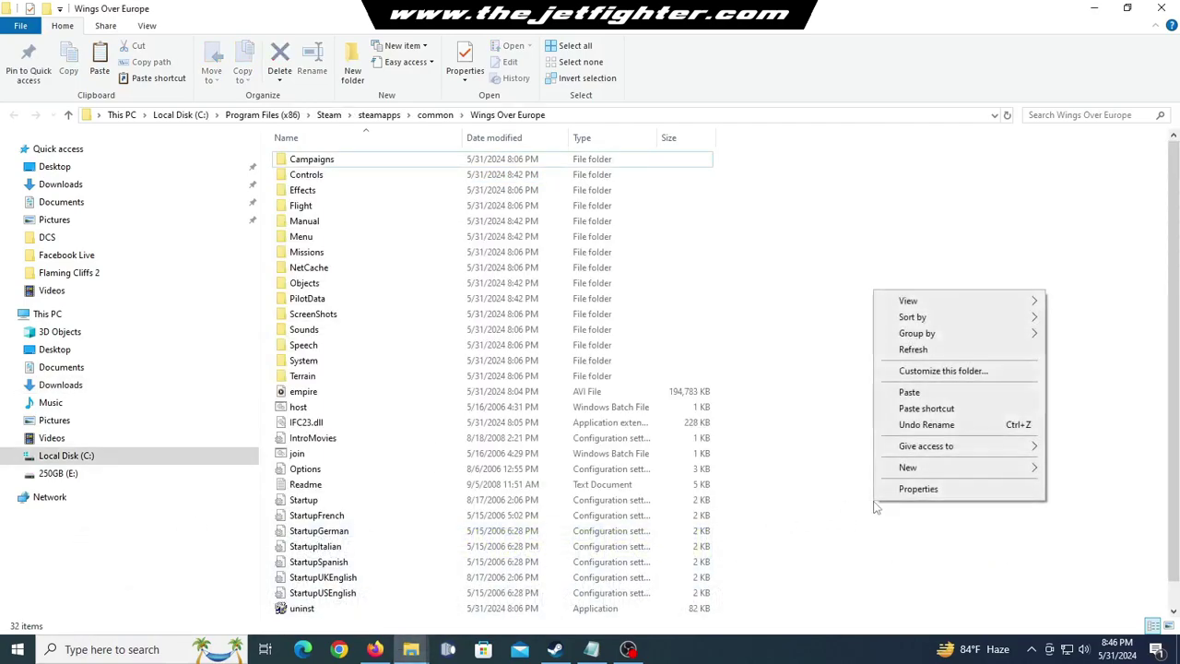
left_click(912, 392)
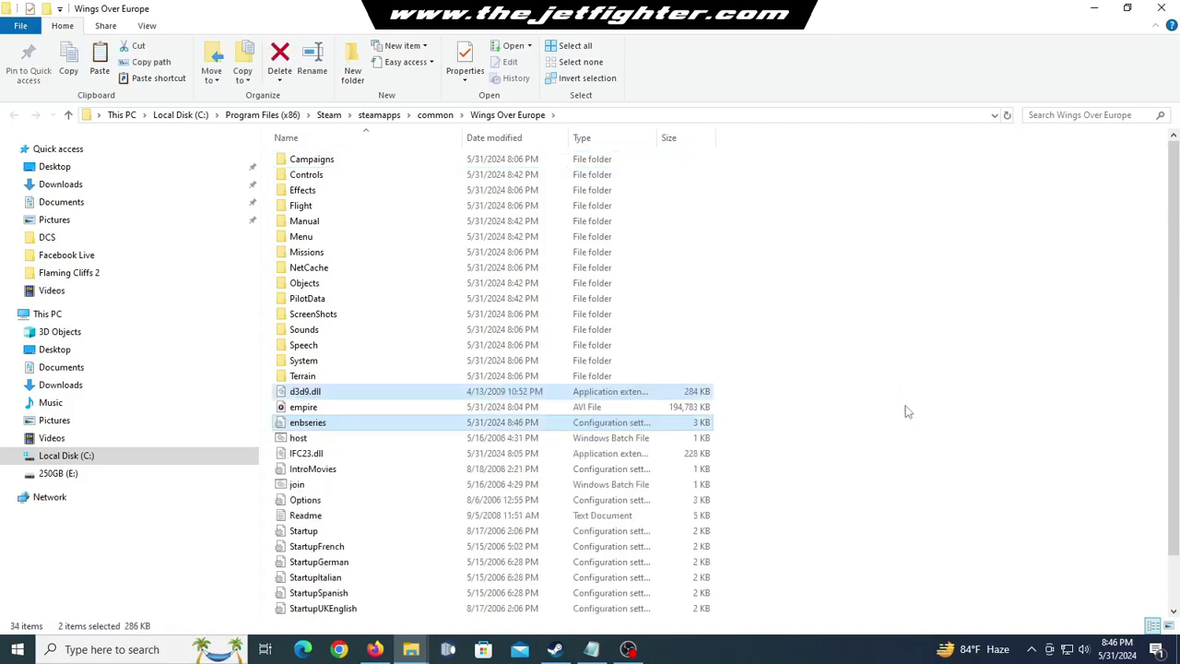
left_click(906, 412)
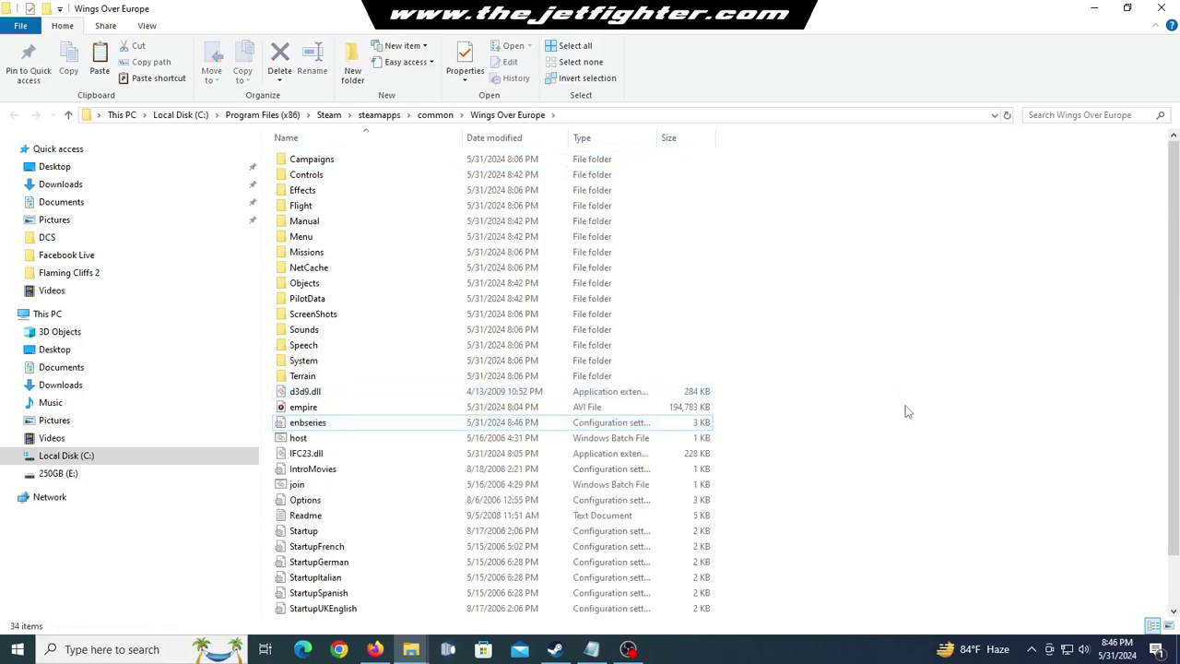
Step: Copy the enbseries configuration file from the game's root folder into its Flight subfolder
right_click(402, 424)
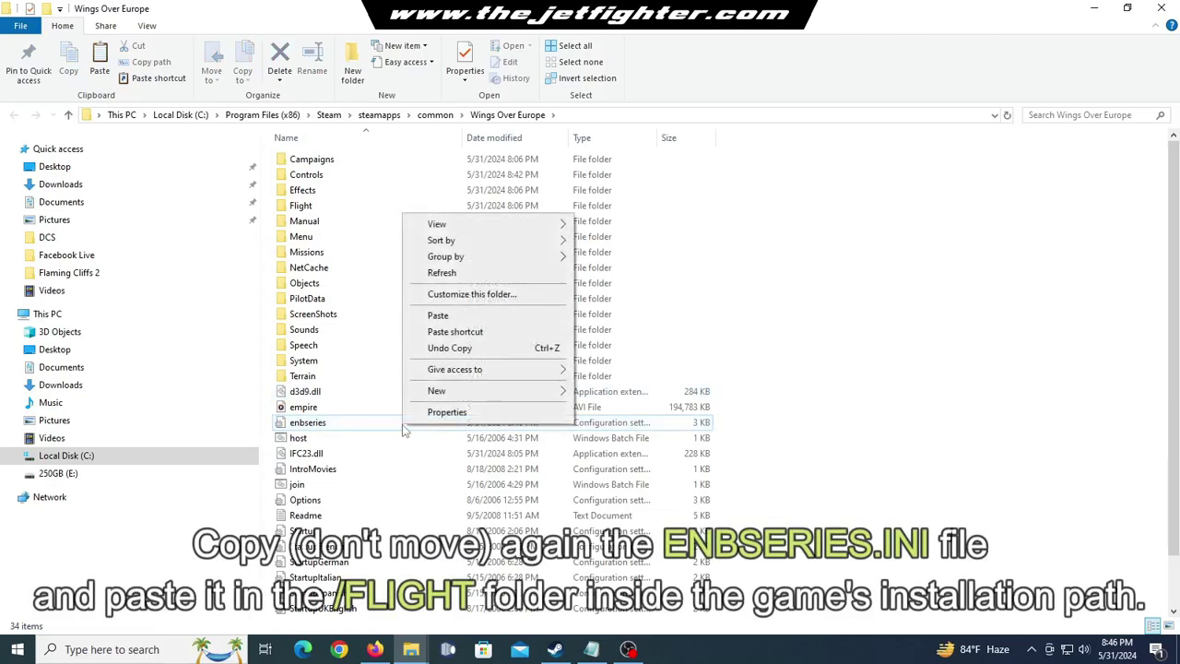
left_click(367, 424)
right_click(367, 424)
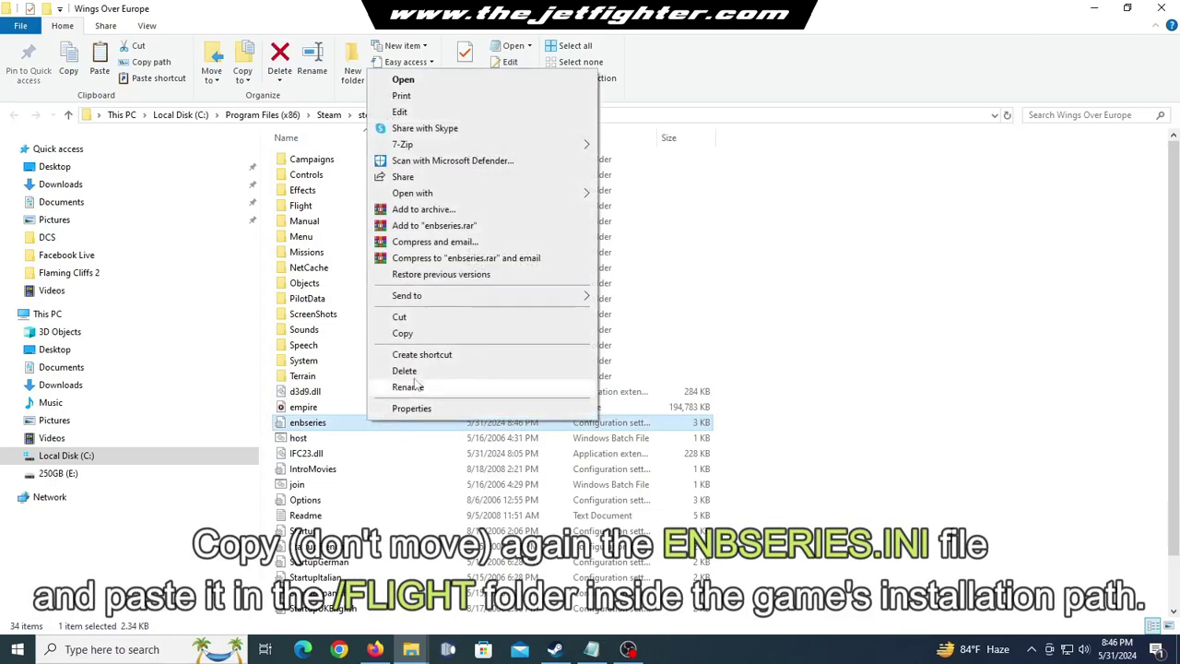
left_click(403, 332)
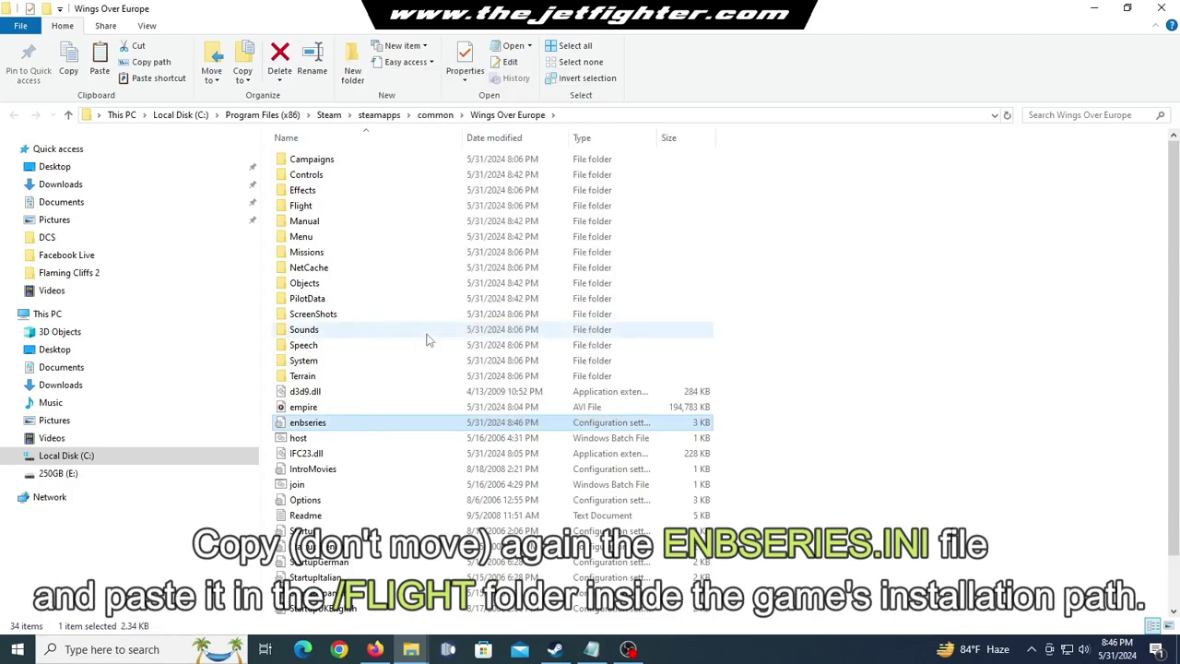
double_click(329, 206)
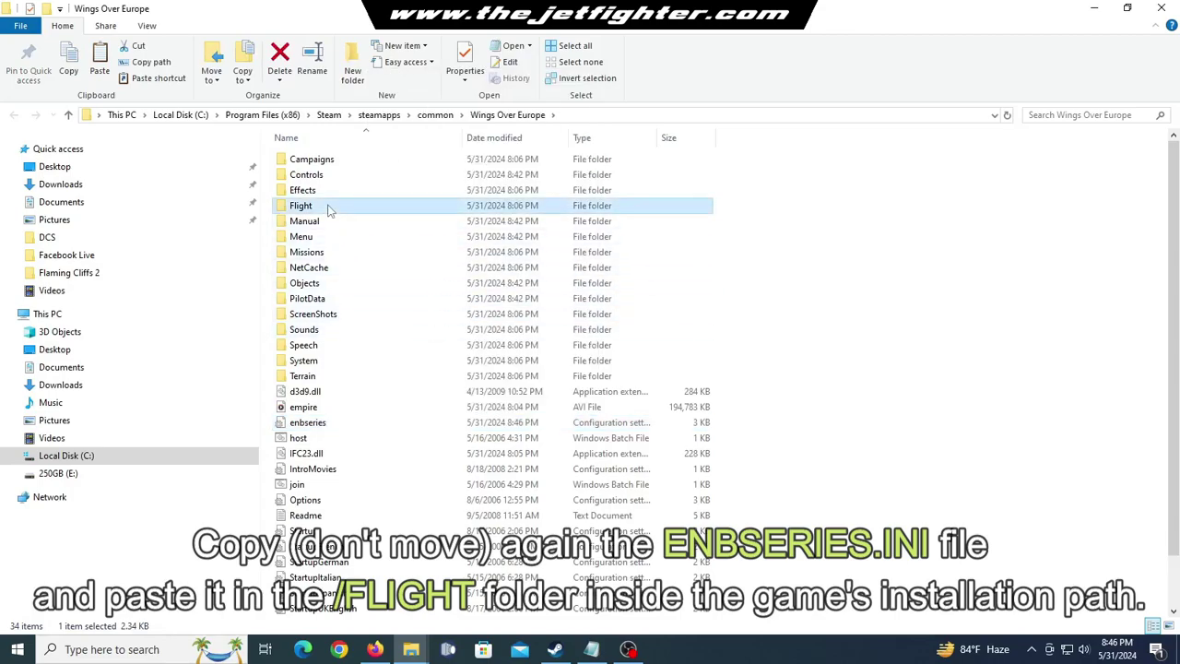
right_click(822, 472)
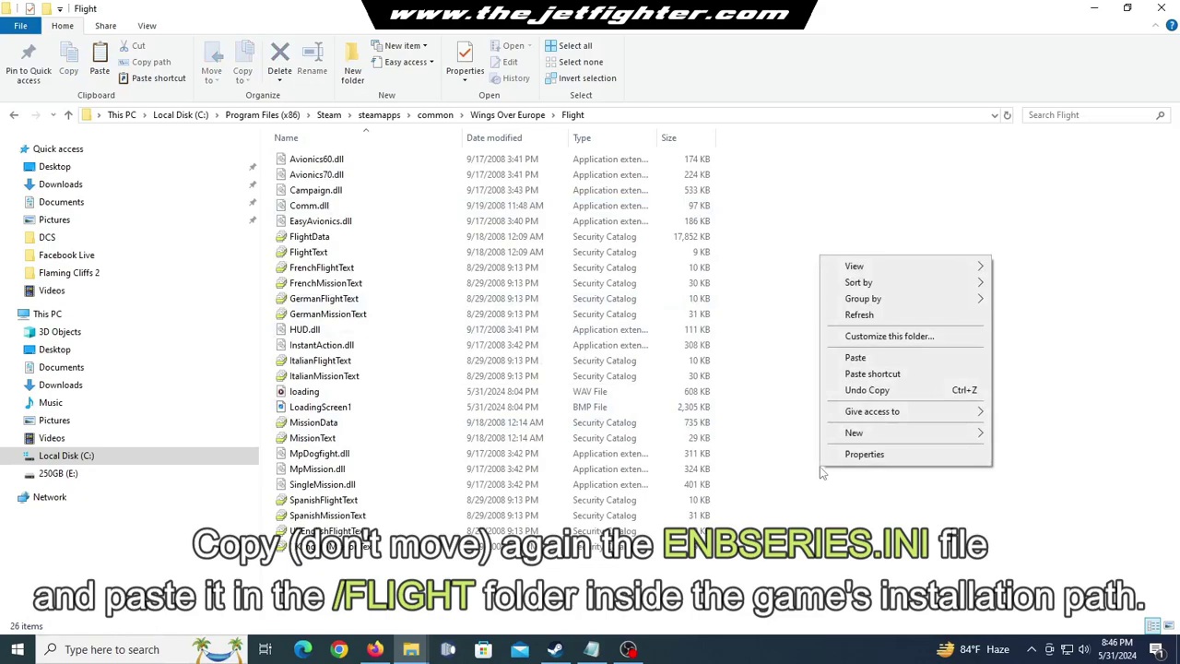
left_click(874, 361)
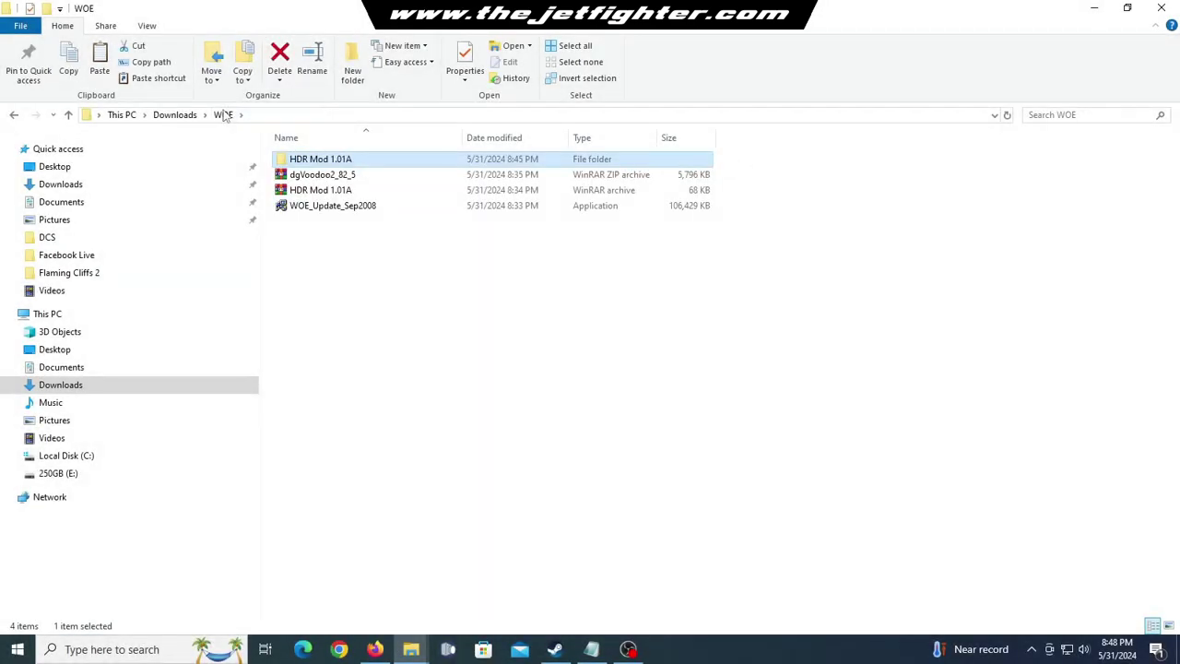
Step: Extract the dgVoodoo2_82_5 archive into its own folder and open the MS\x86 folder inside it
left_click(385, 176)
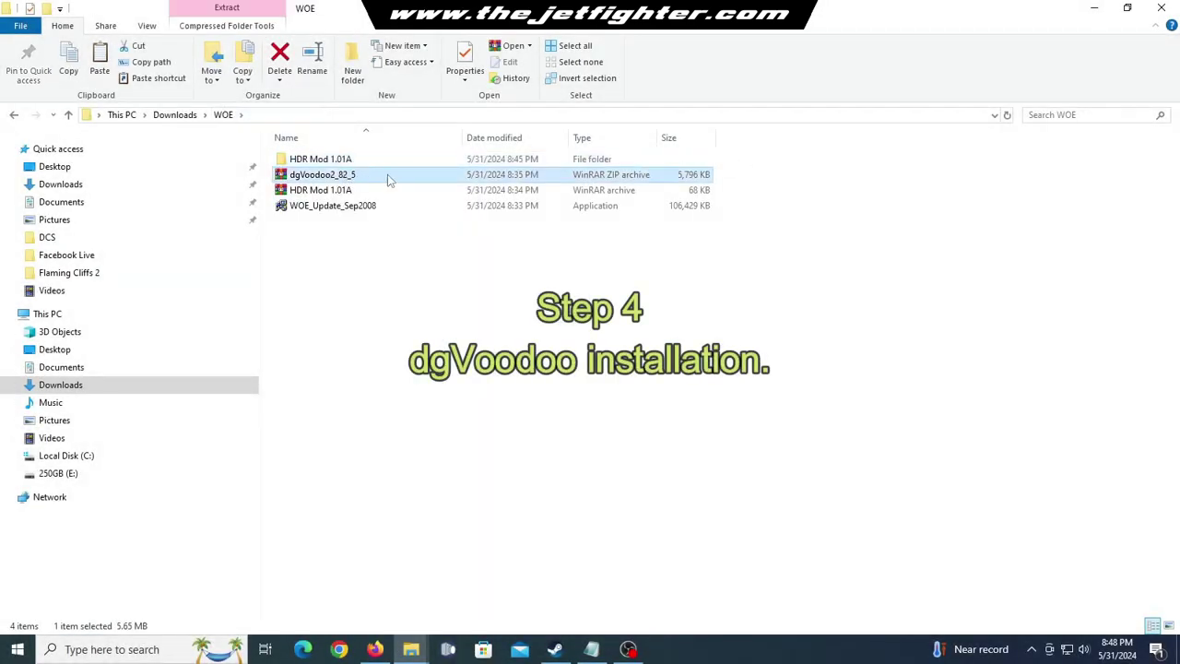
right_click(388, 178)
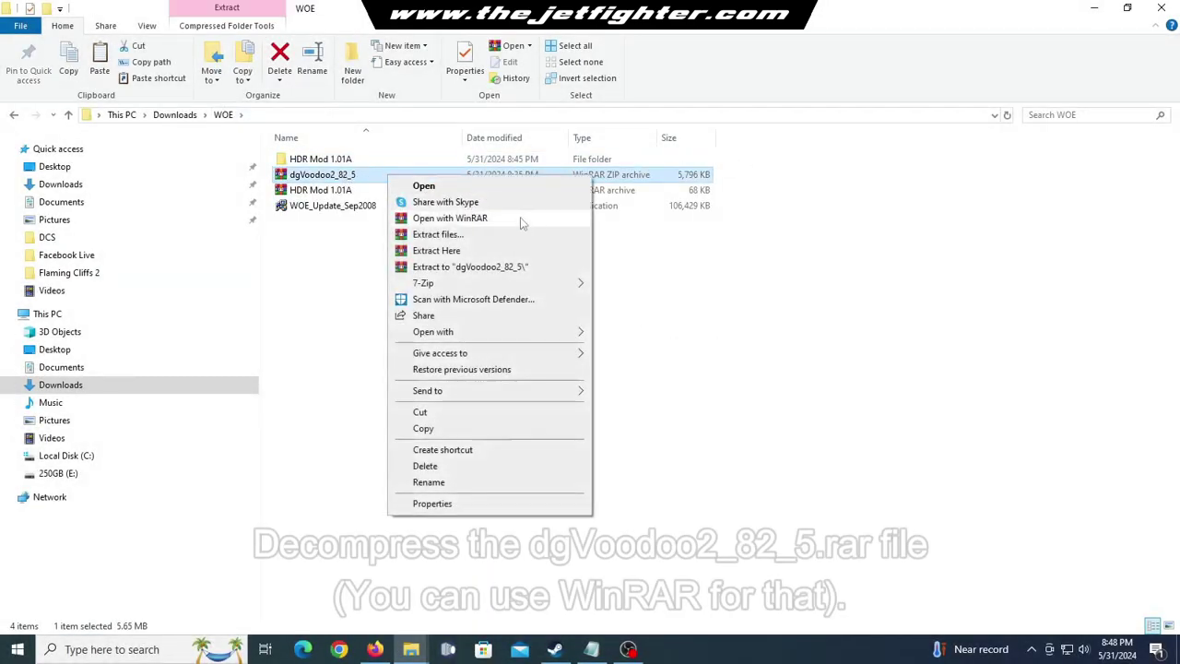
left_click(528, 267)
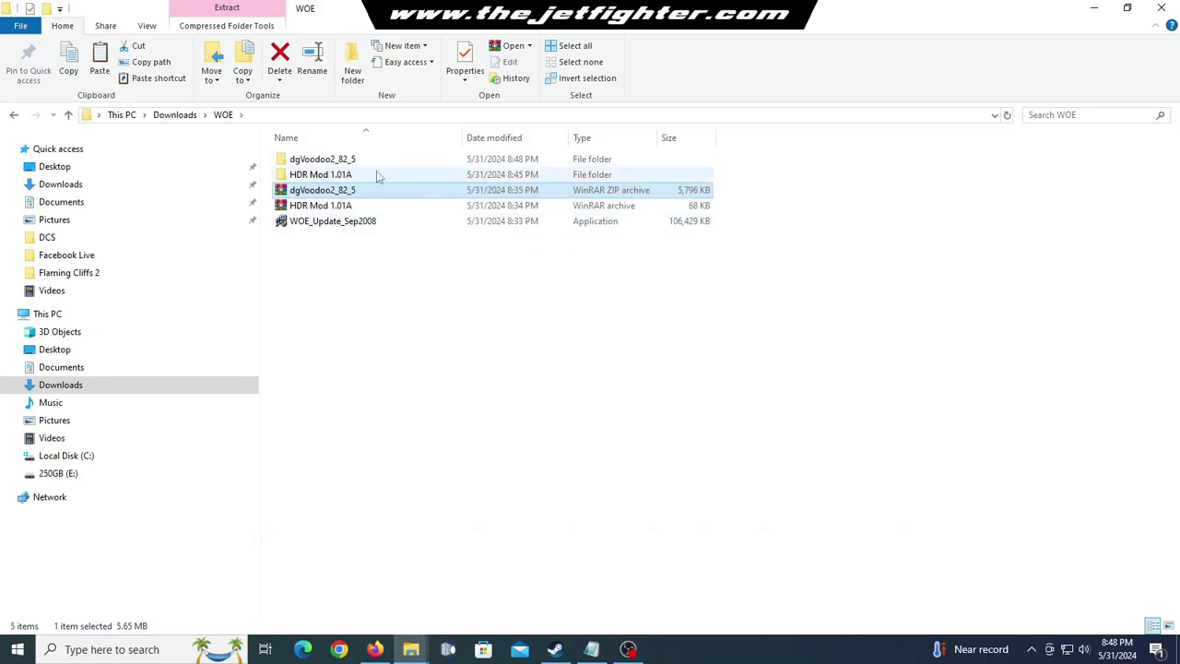
double_click(353, 162)
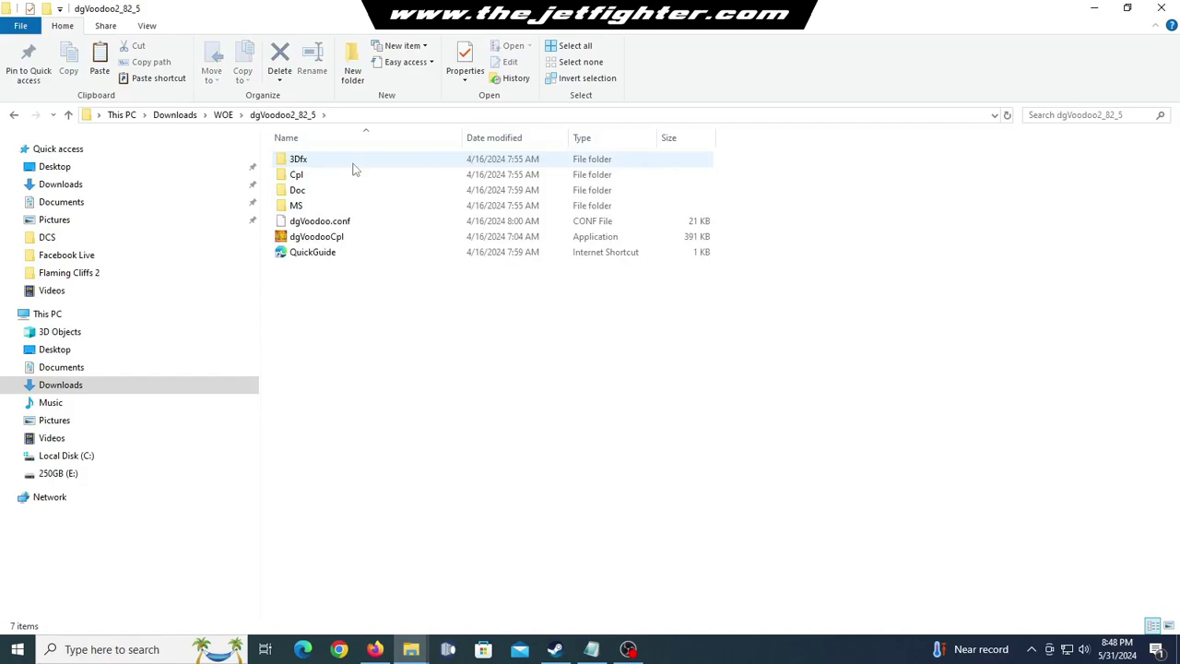
double_click(308, 206)
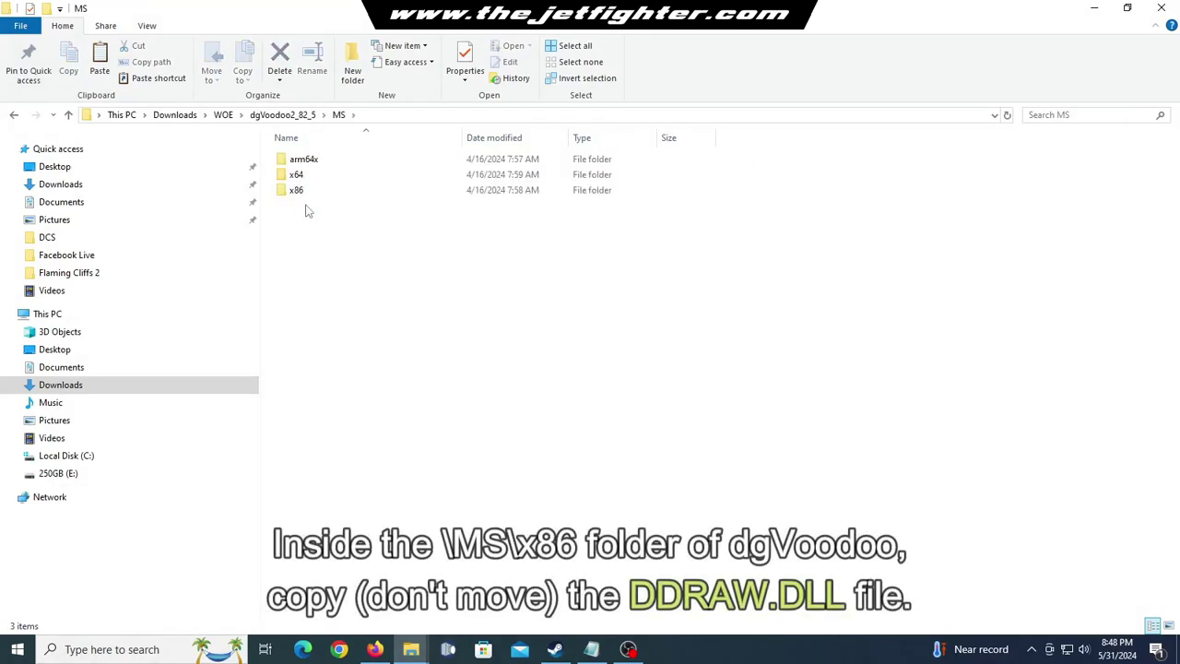
double_click(310, 190)
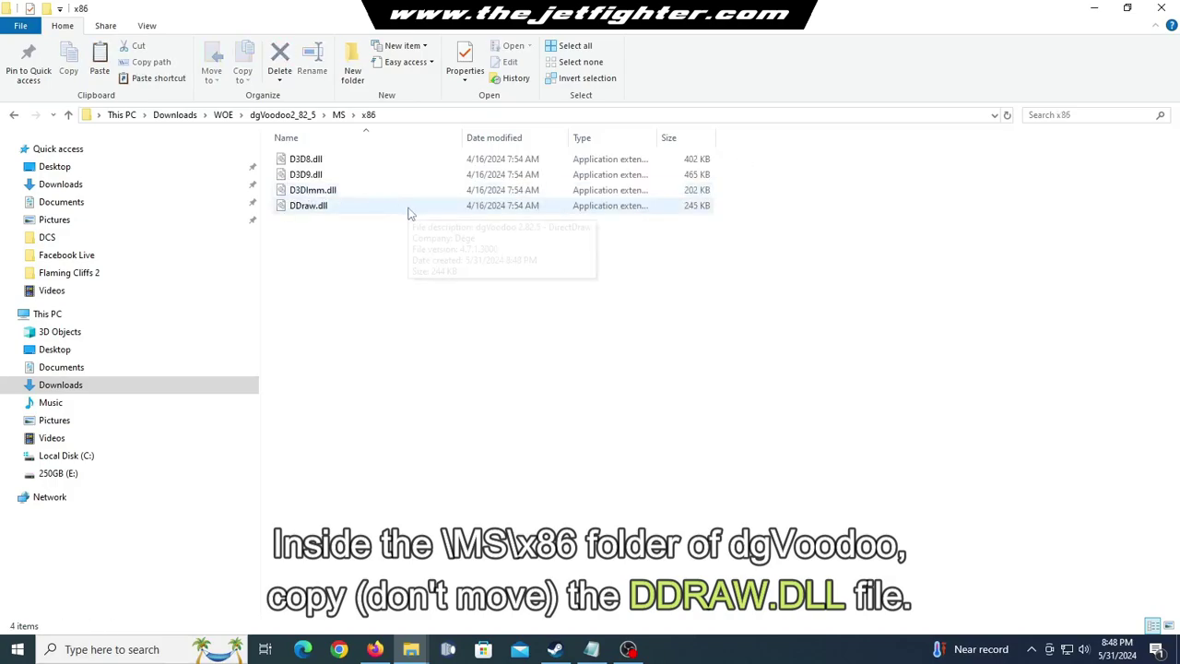
Step: Copy DDraw.dll from dgVoodoo's x86 folder into the Wings Over Europe installation's root folder
left_click(363, 213)
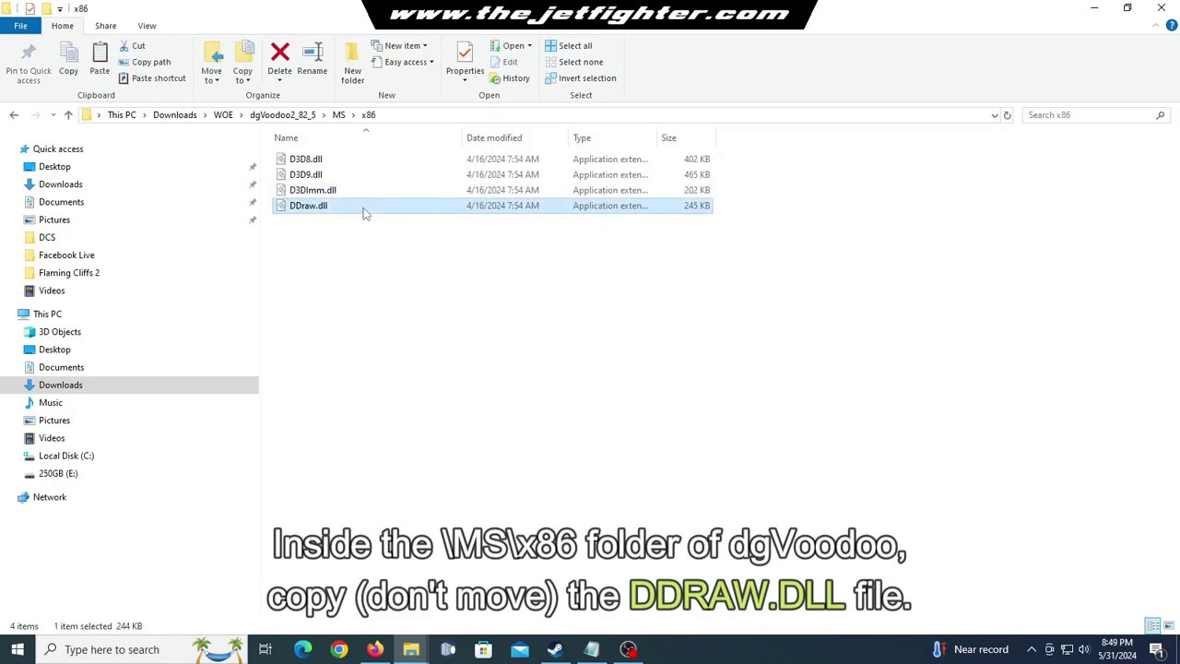
right_click(364, 213)
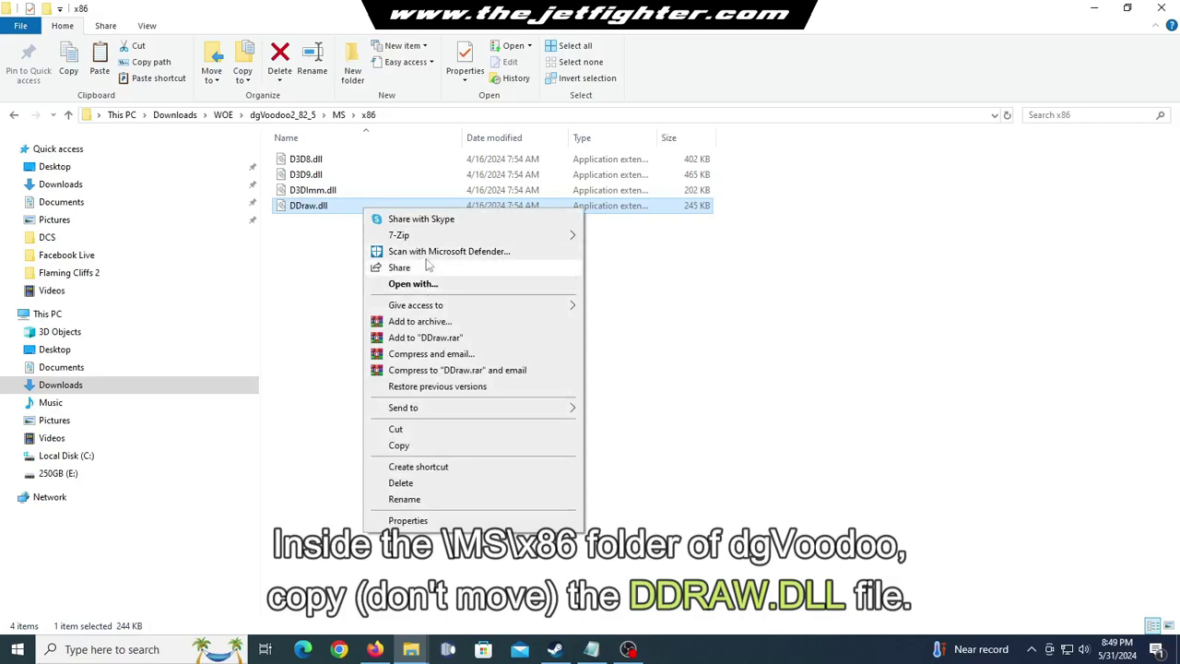
left_click(399, 445)
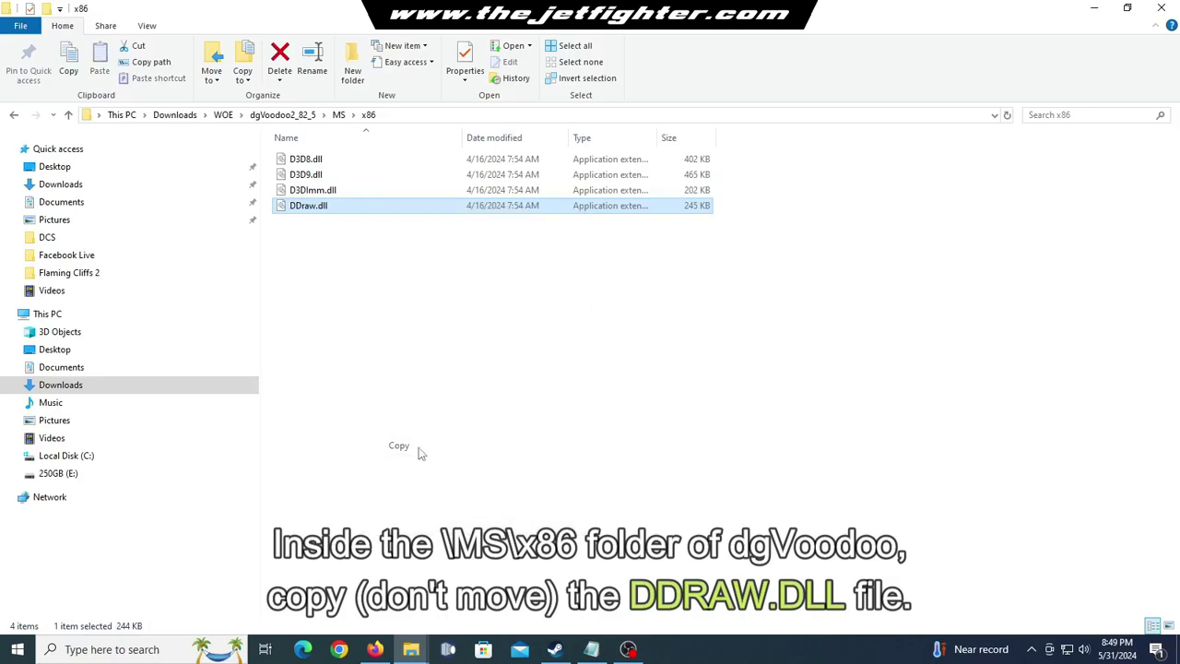
mouse_move(414, 652)
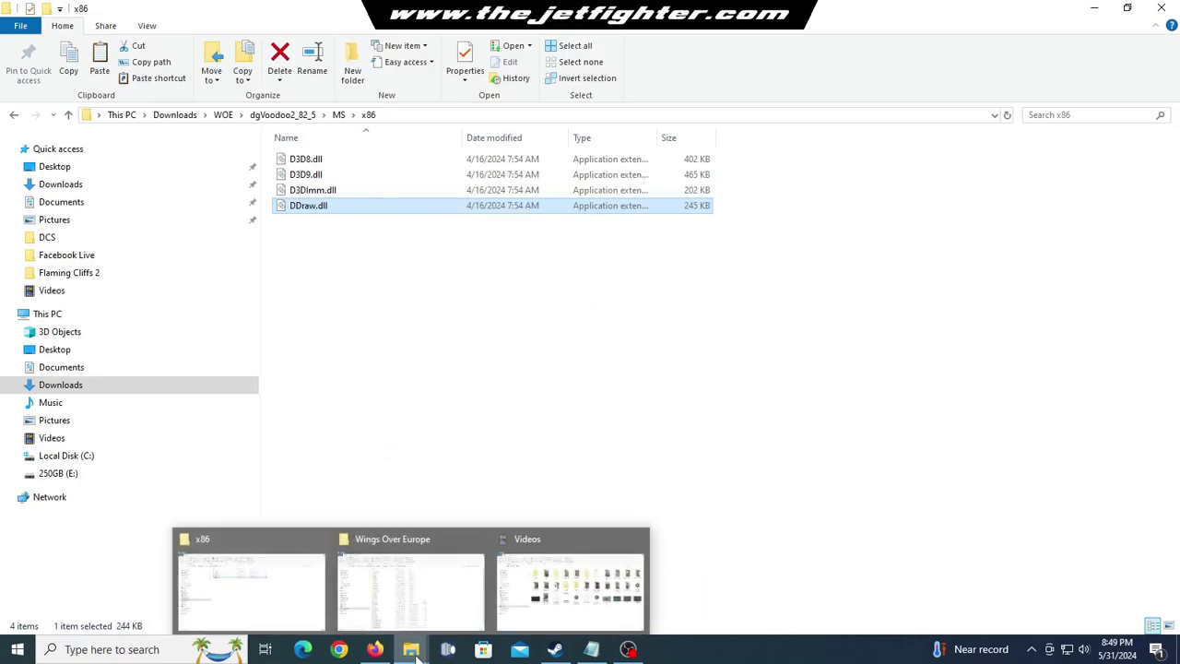
left_click(411, 610)
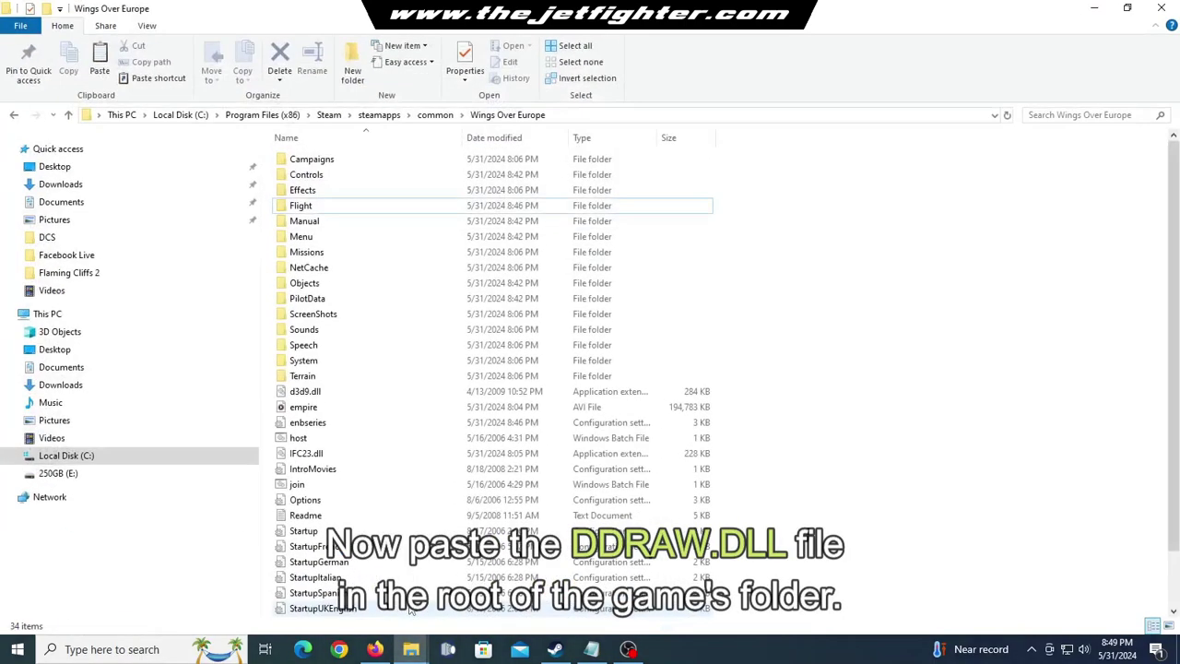
right_click(948, 437)
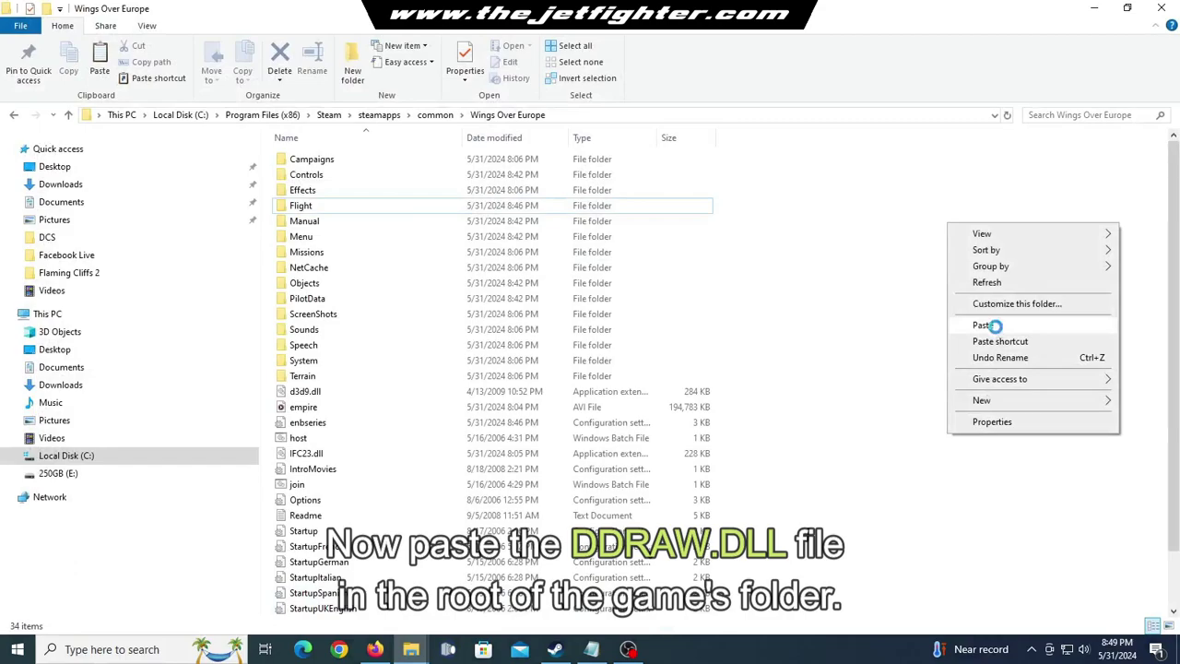
left_click(985, 326)
left_click(922, 403)
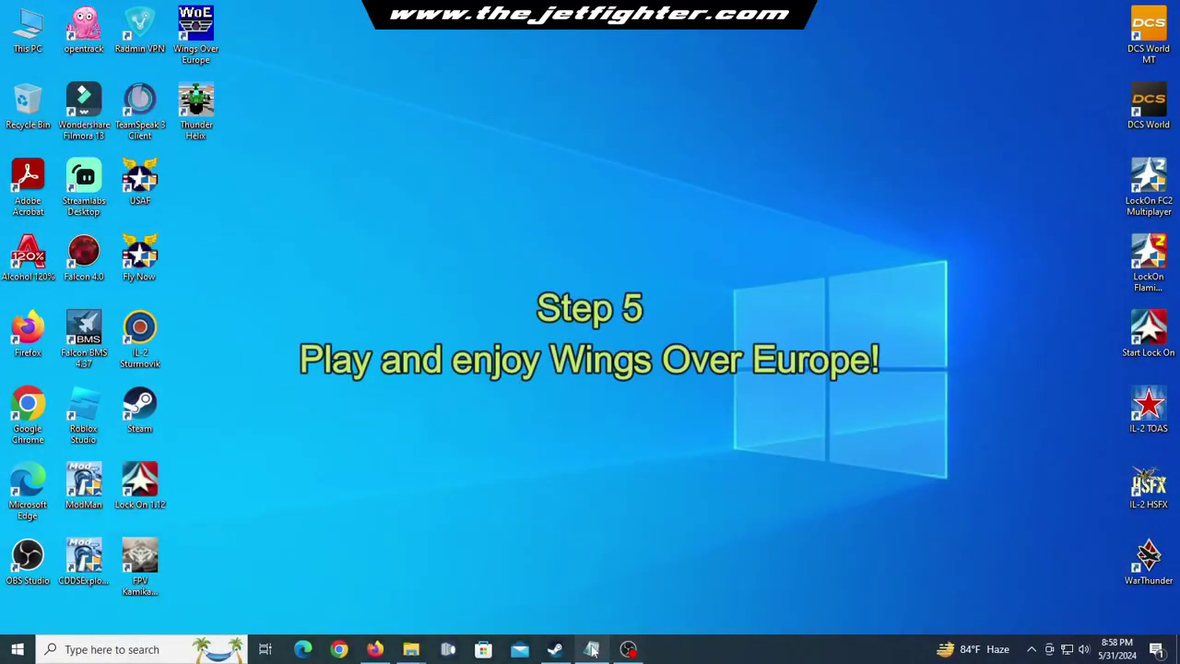
Step: Switch to Steam, launch Wings Over Europe from the library and start an Instant Action mission
left_click(557, 650)
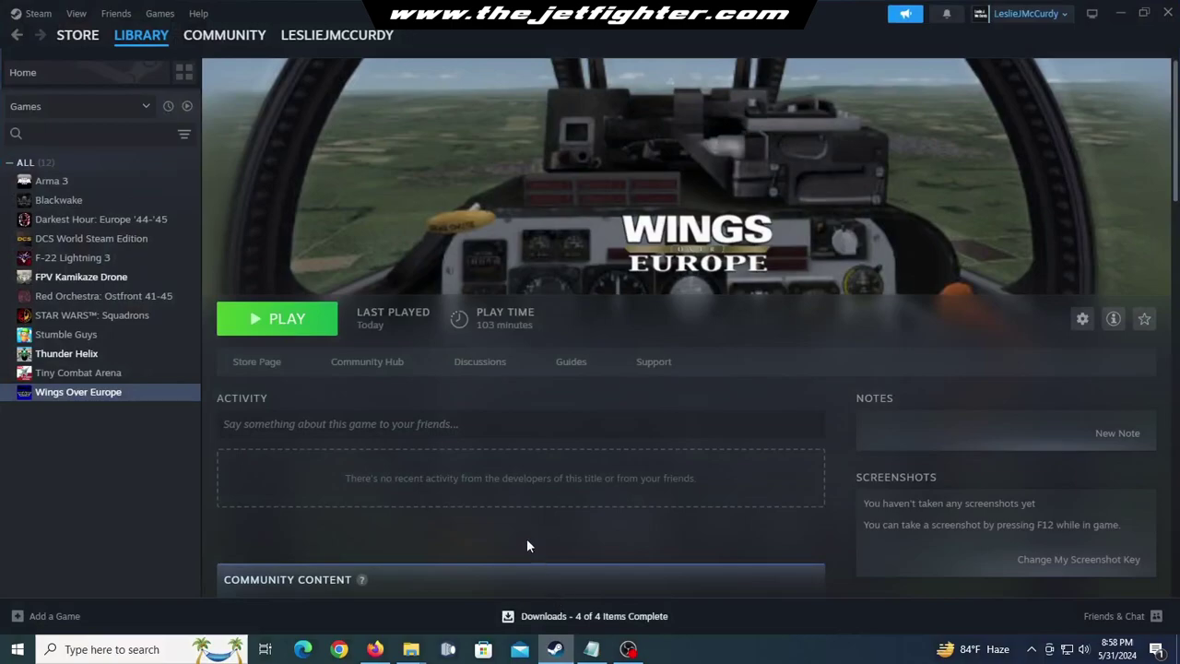
left_click(298, 326)
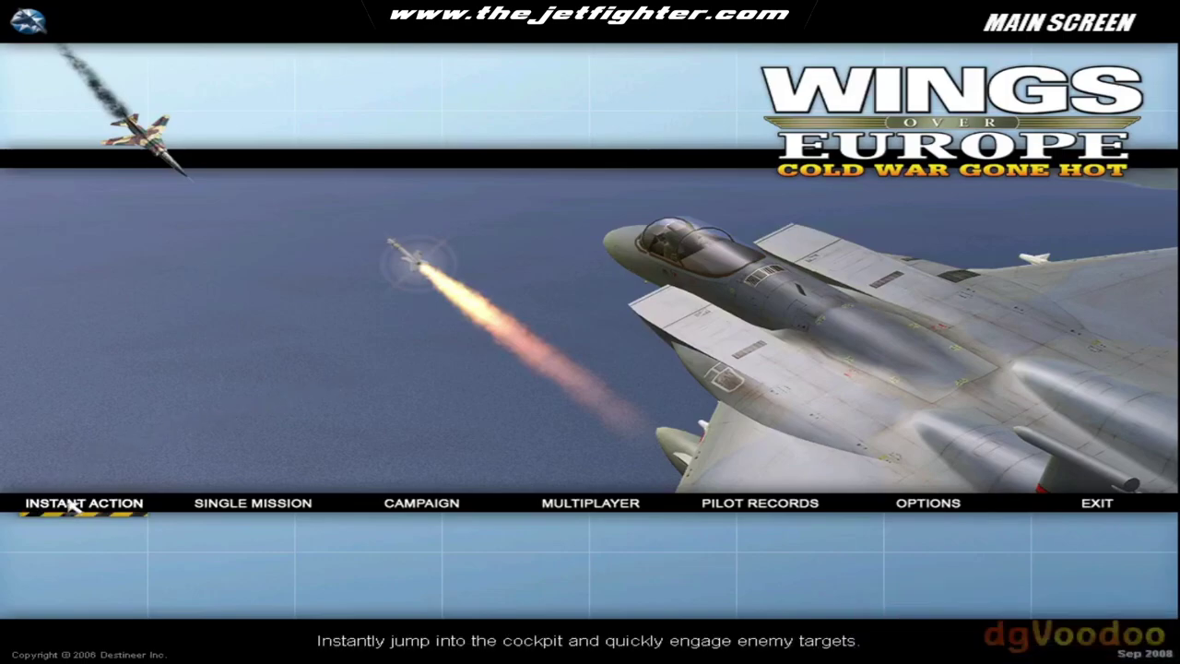
key("Return")
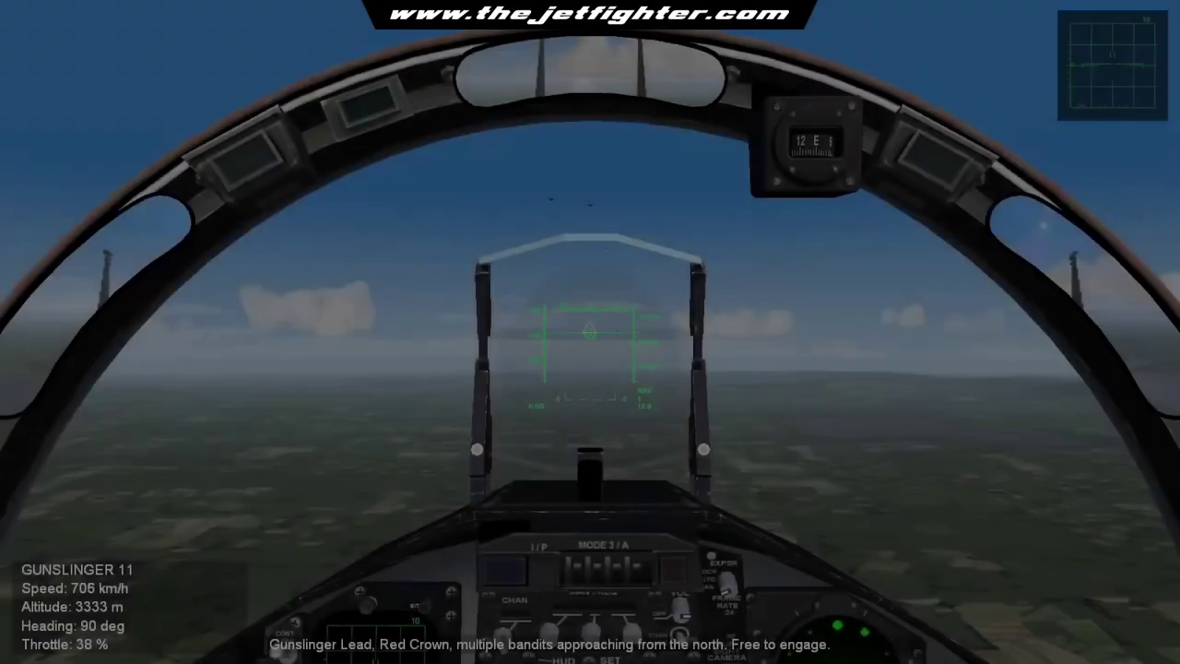
Step: Bank the aircraft, target the MiG-21MF Fishbed-J and engage it with missiles, selecting the AIM-9L Sidewinder
key("plus")
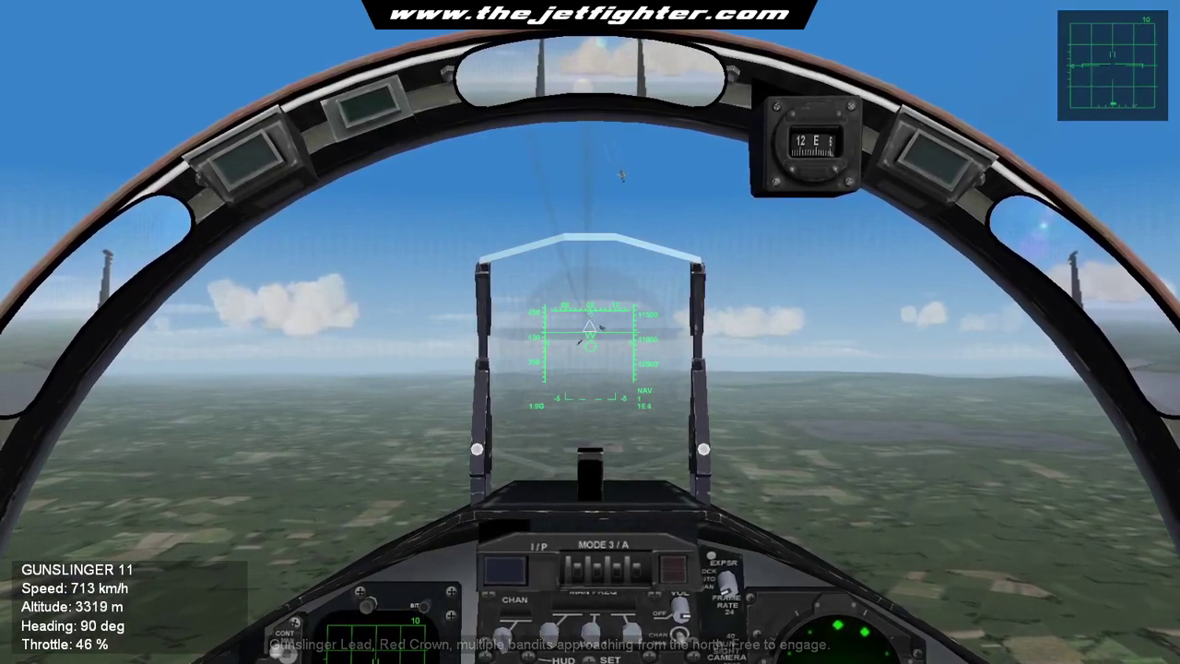
key("Right")
key("t")
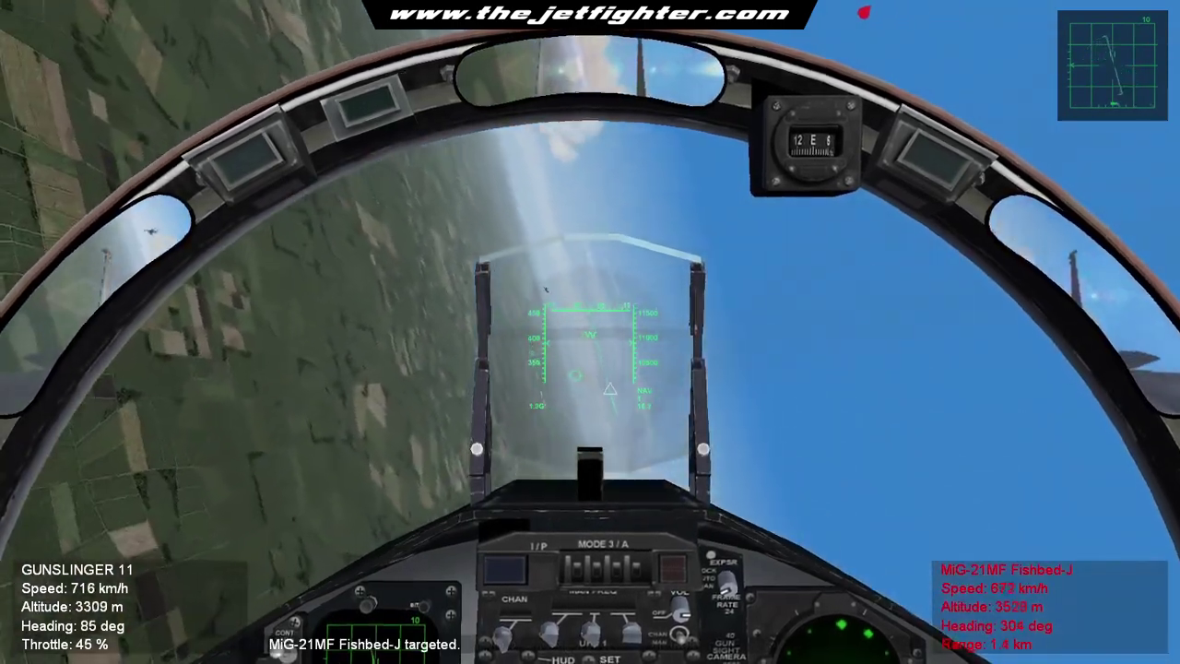
key("space")
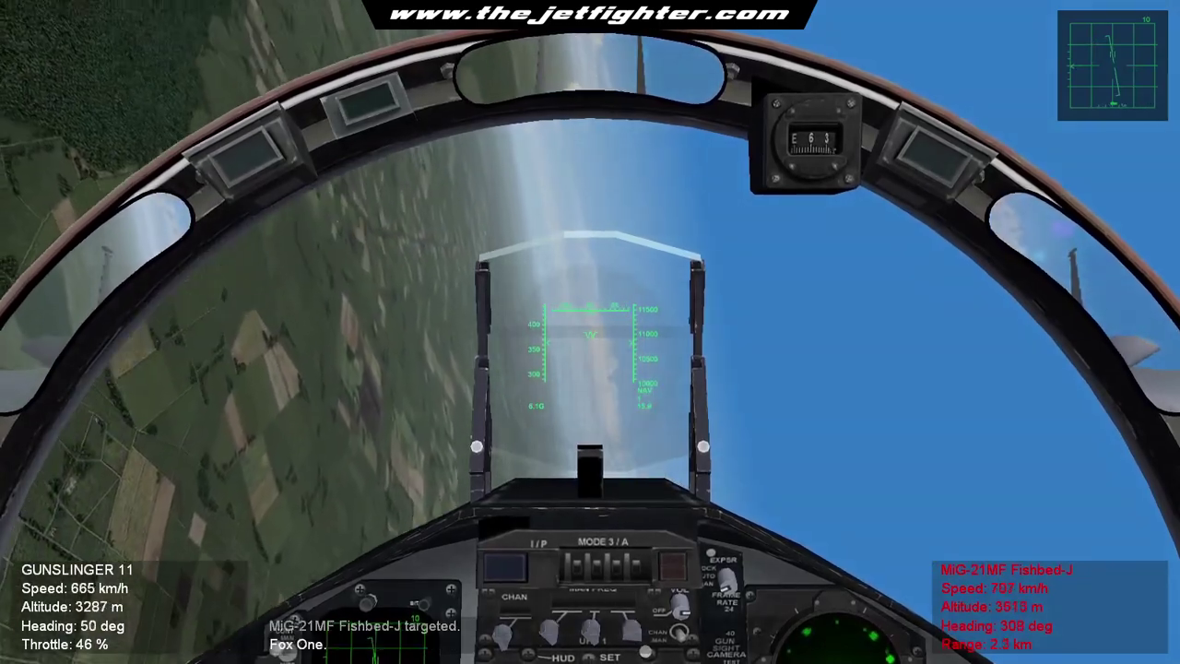
key("space")
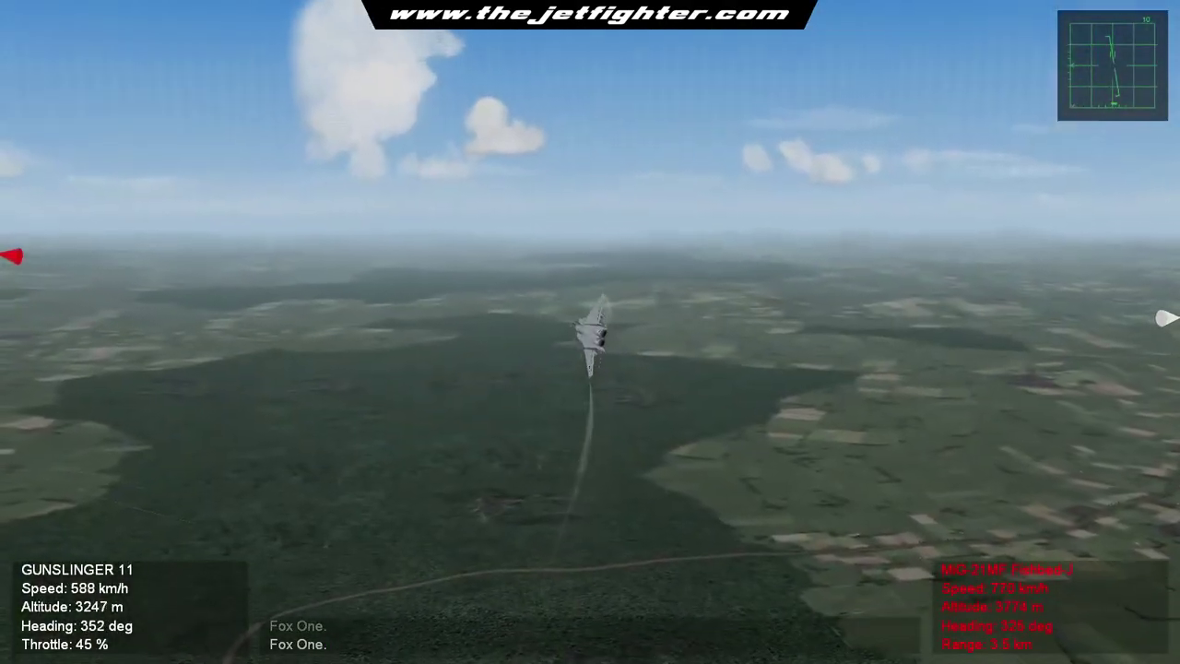
key("F1")
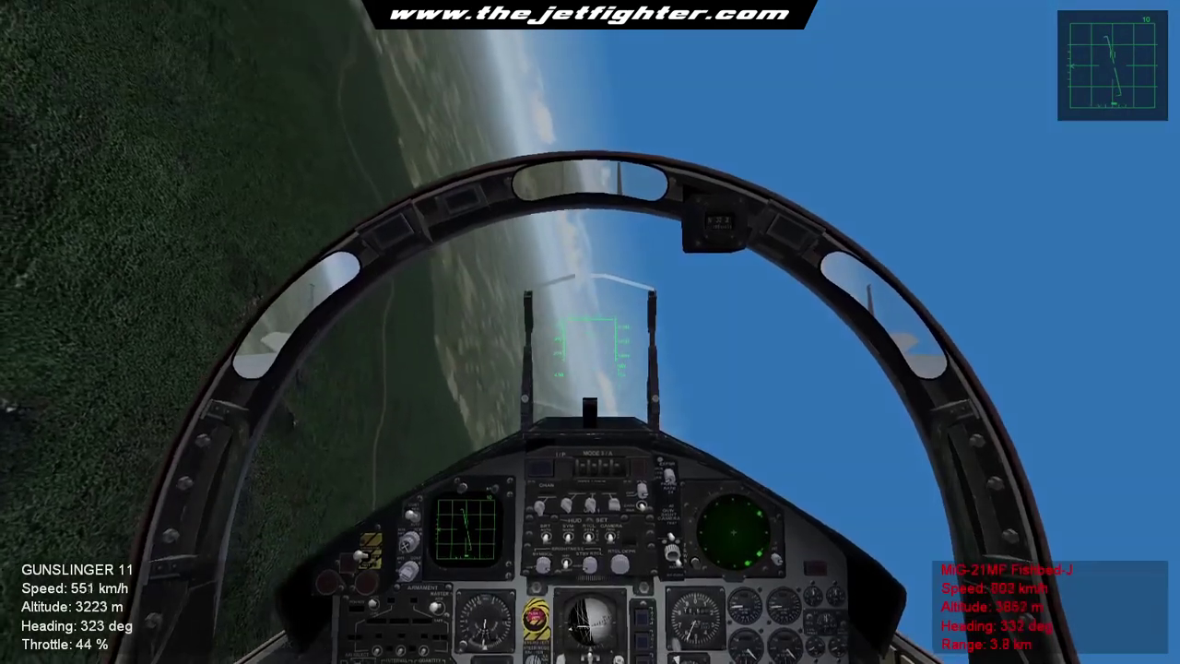
key("space")
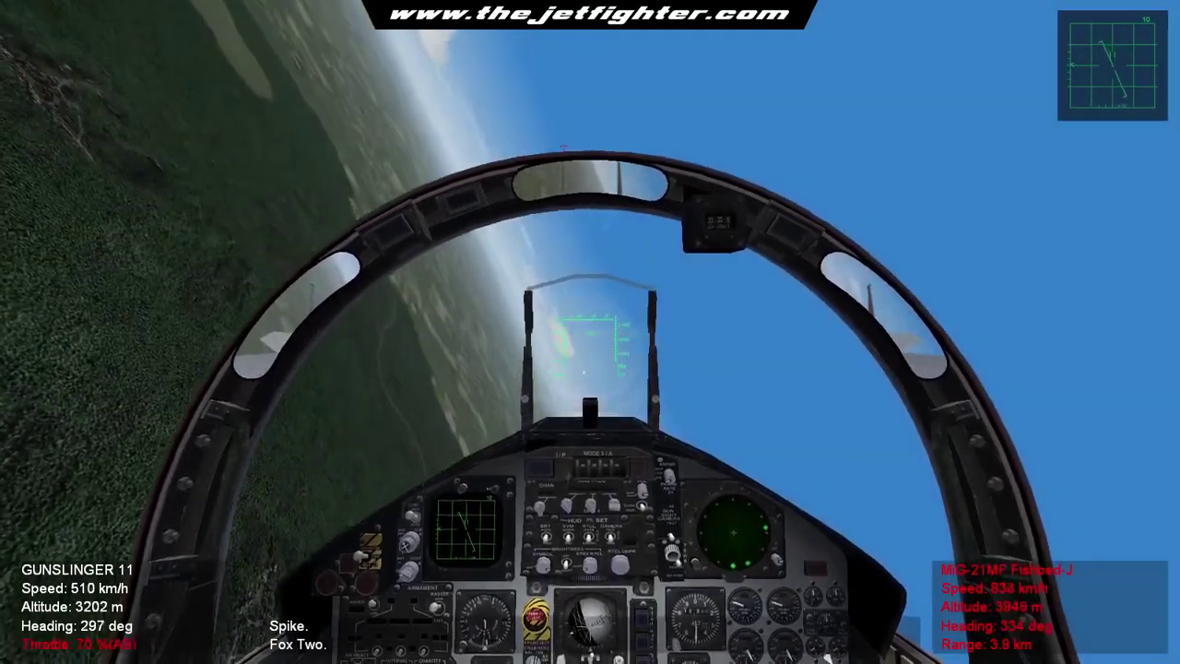
key("w")
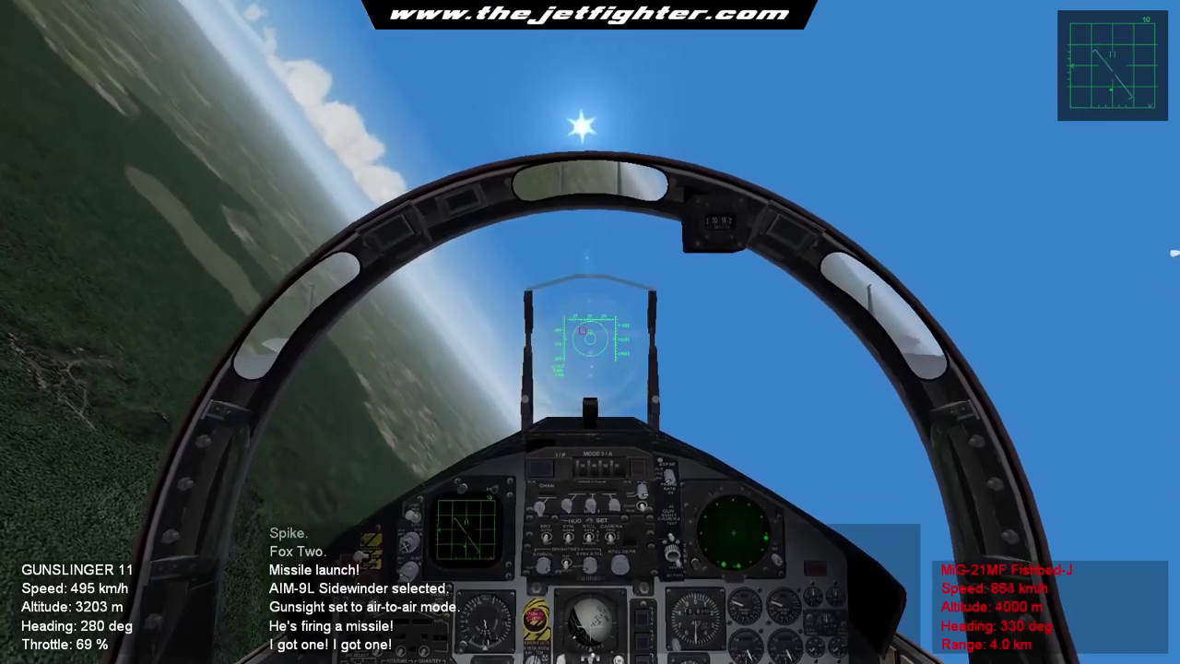